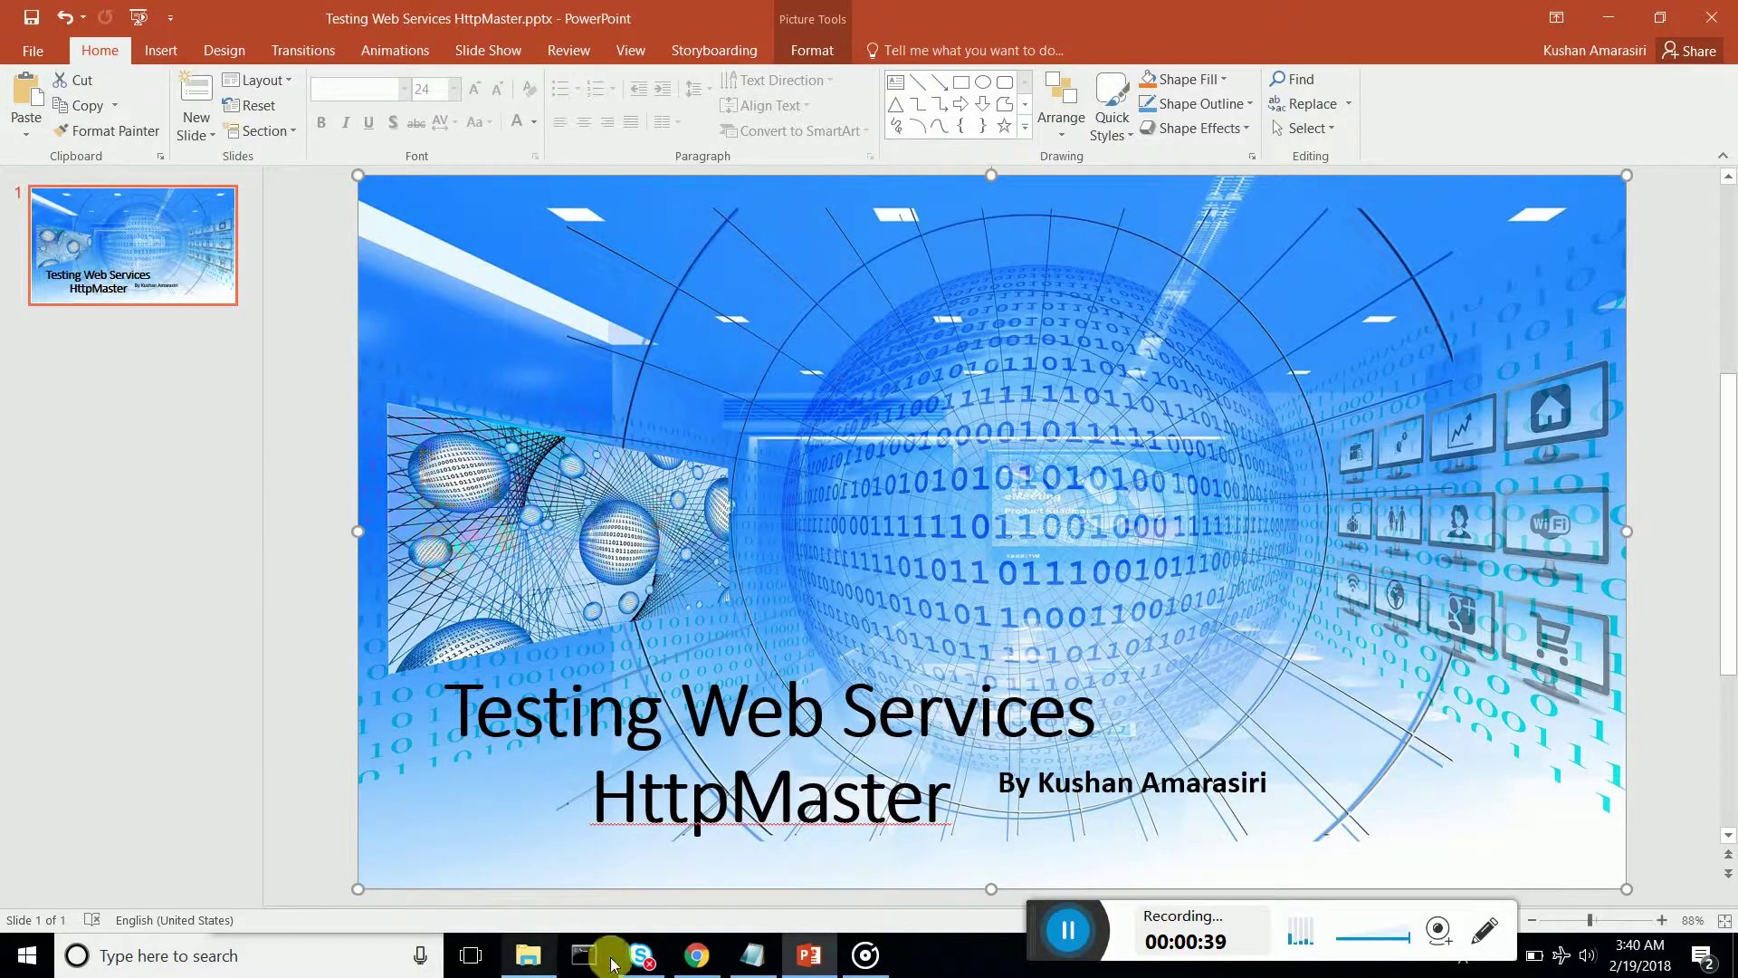
Review the HttpMaster download page in Chrome, then launch HttpMaster Express from Windows search
left_click(697, 956)
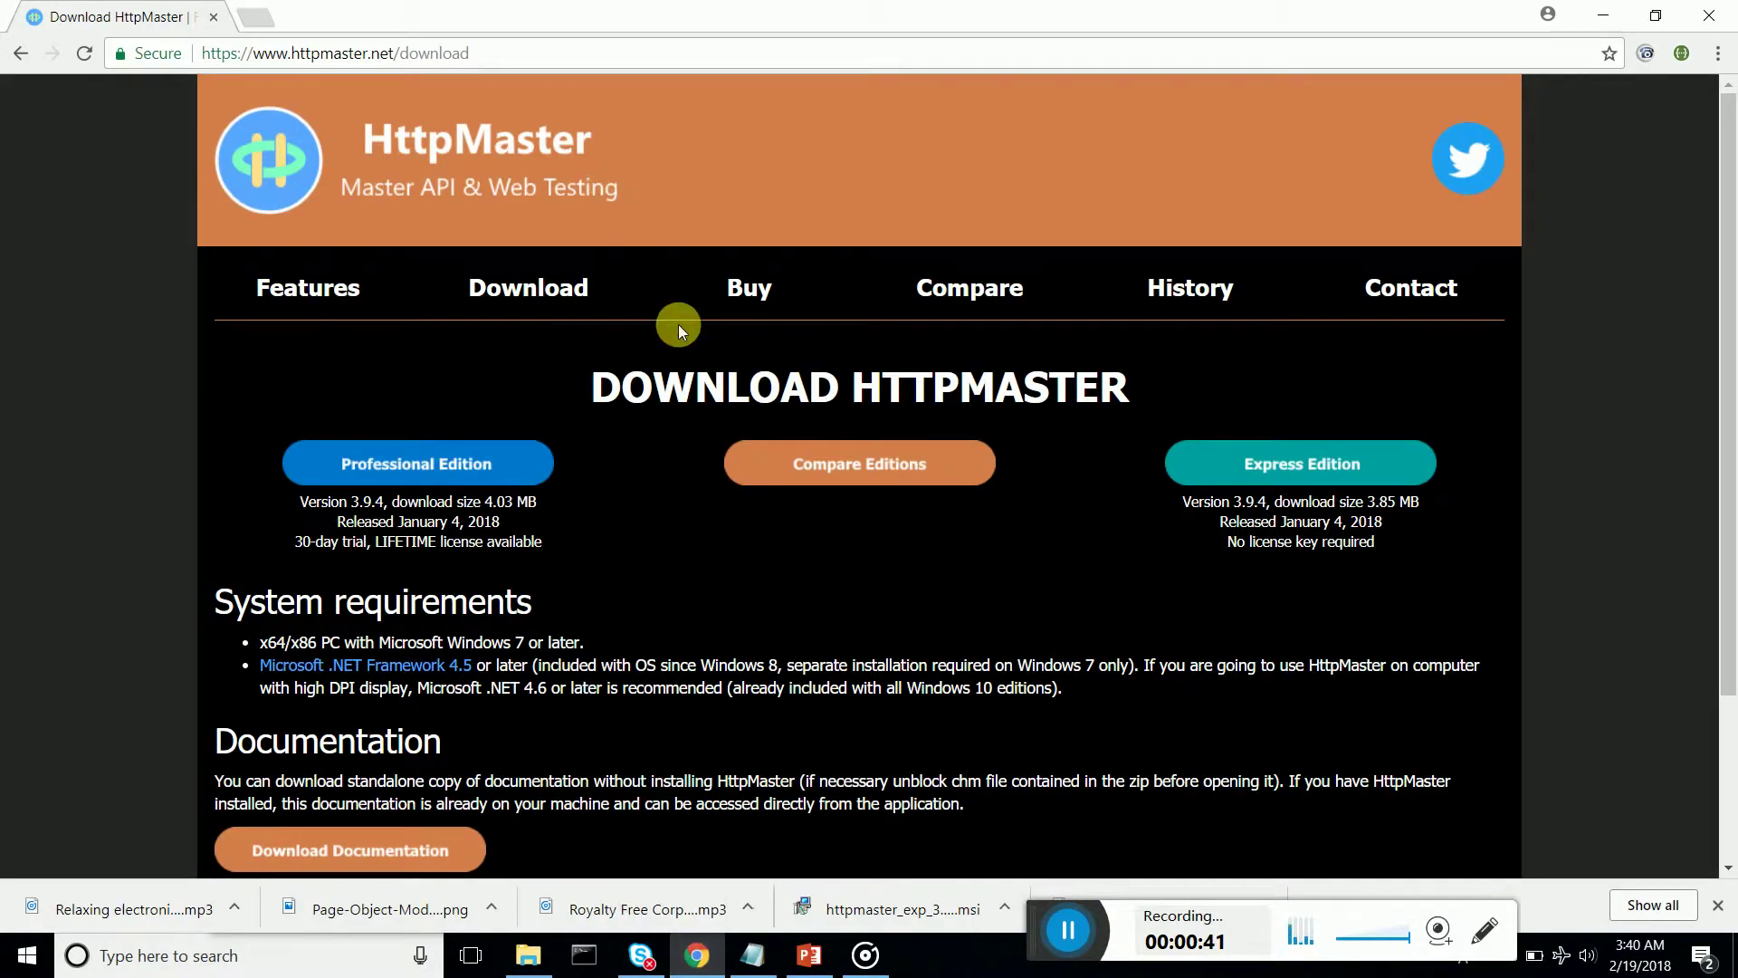
scroll(679, 330, "down", 1)
scroll(680, 330, "up", 1)
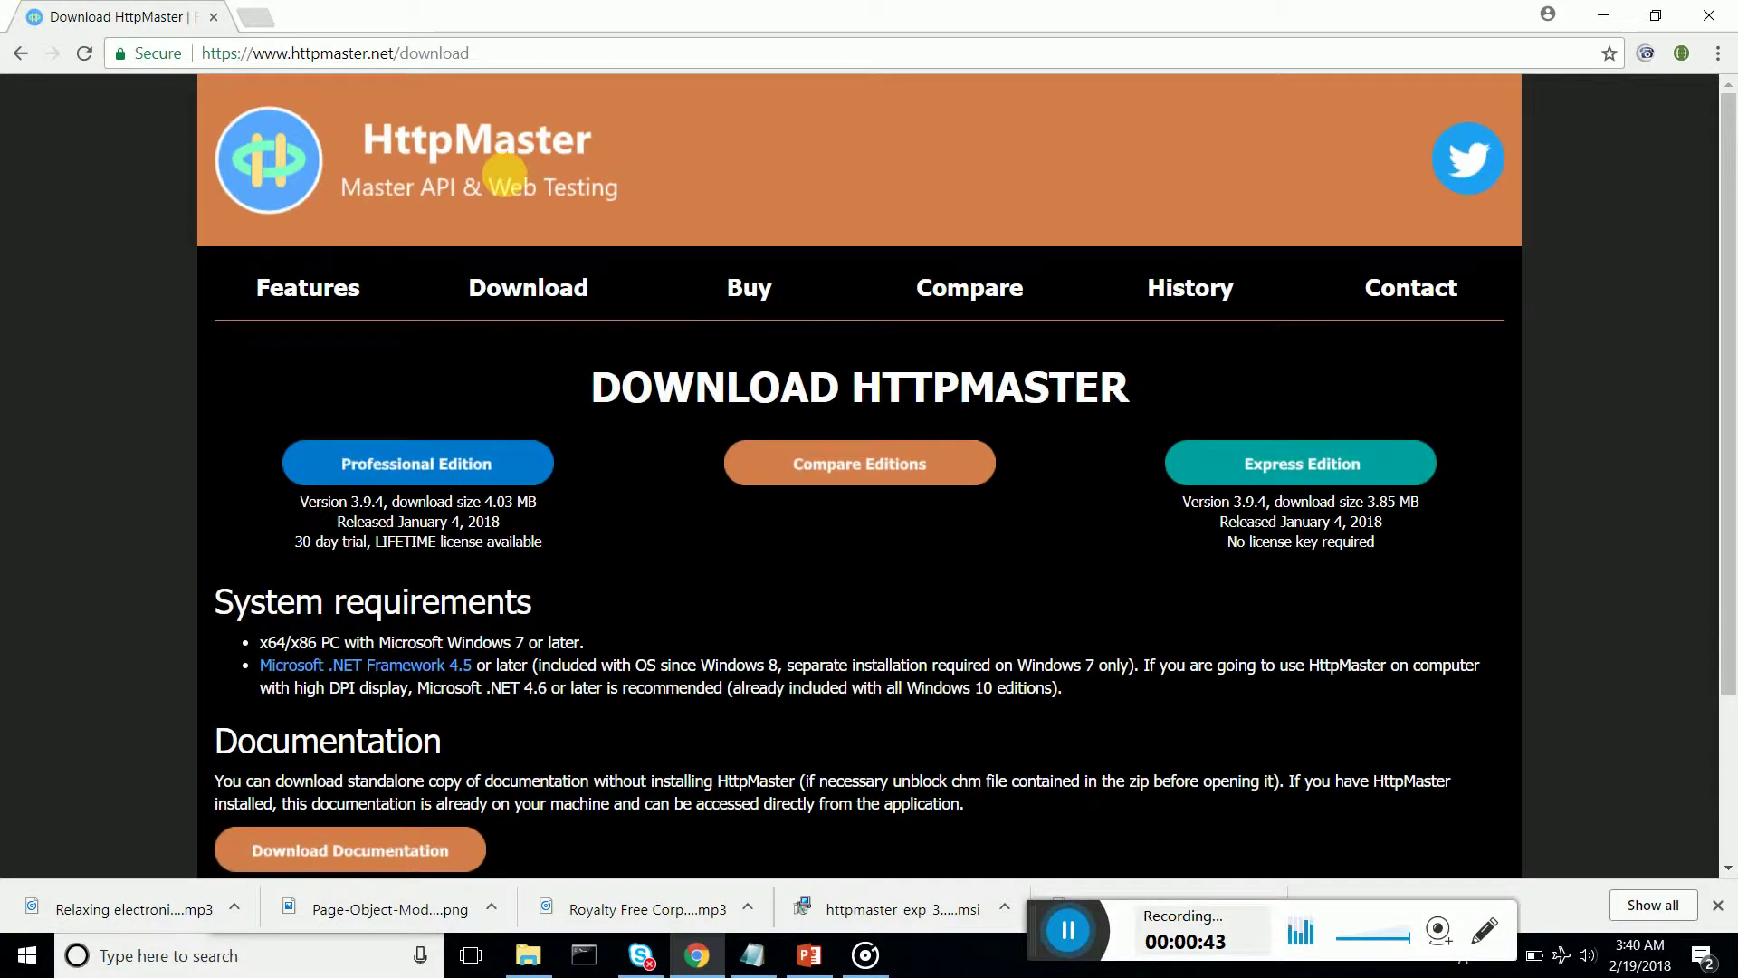
left_click_drag(292, 53, 469, 54)
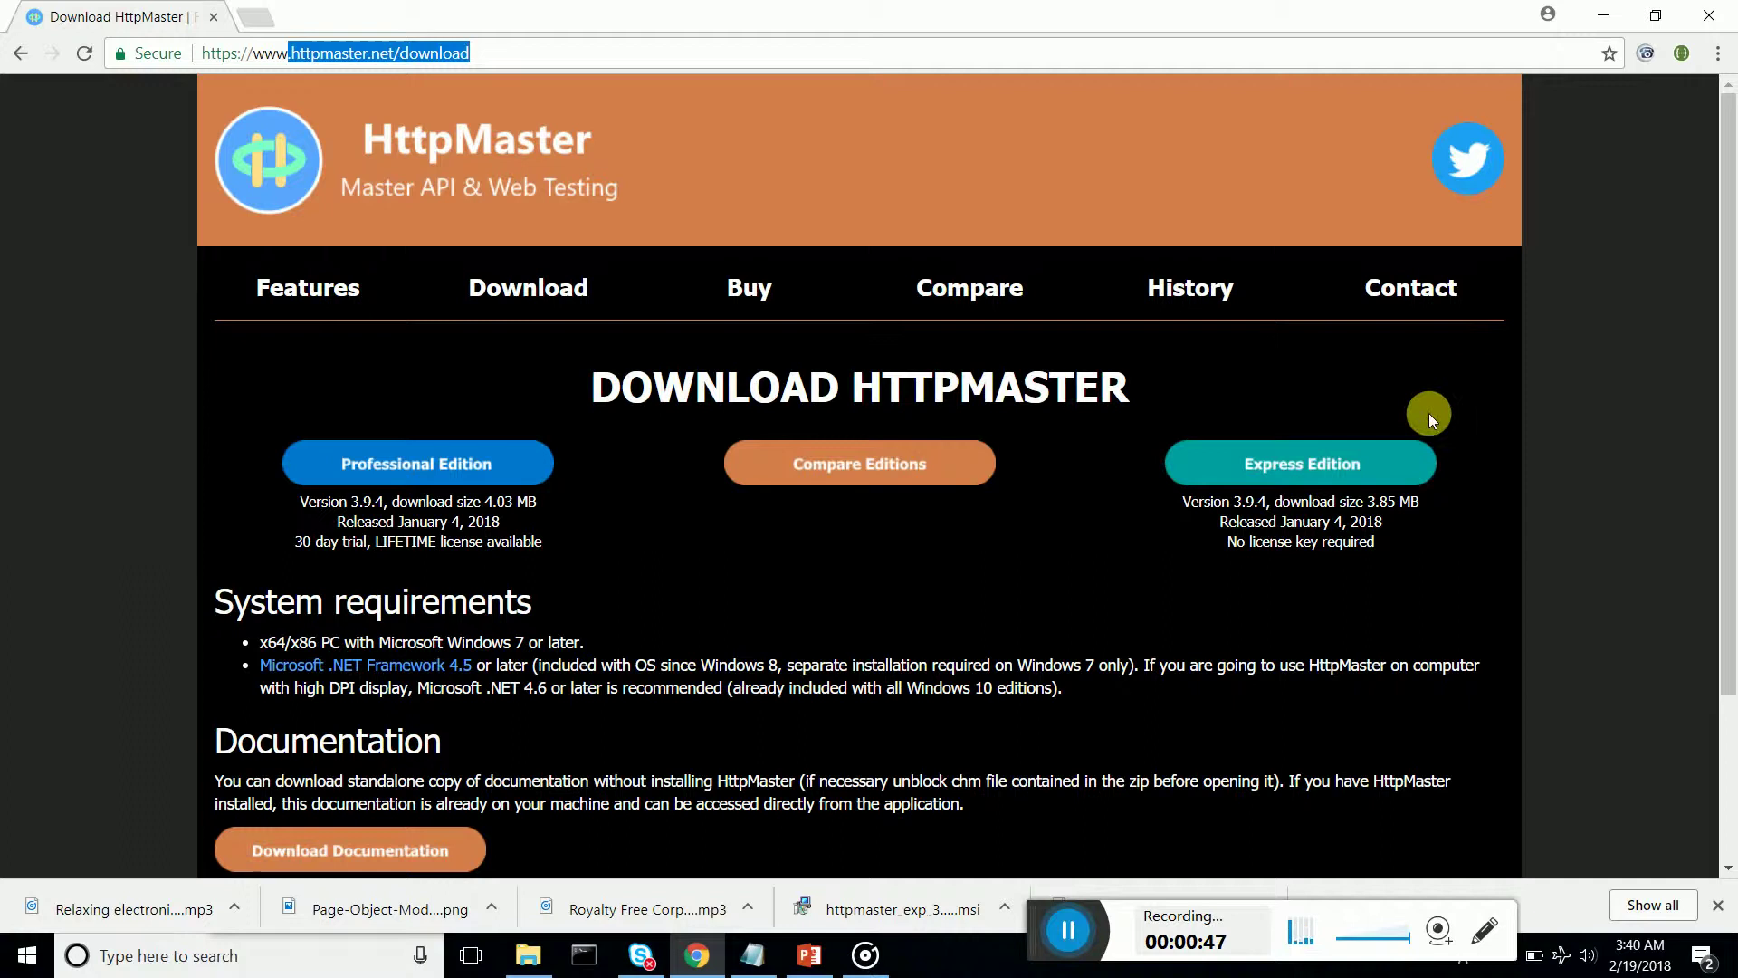
scroll(1138, 419, "down", 1)
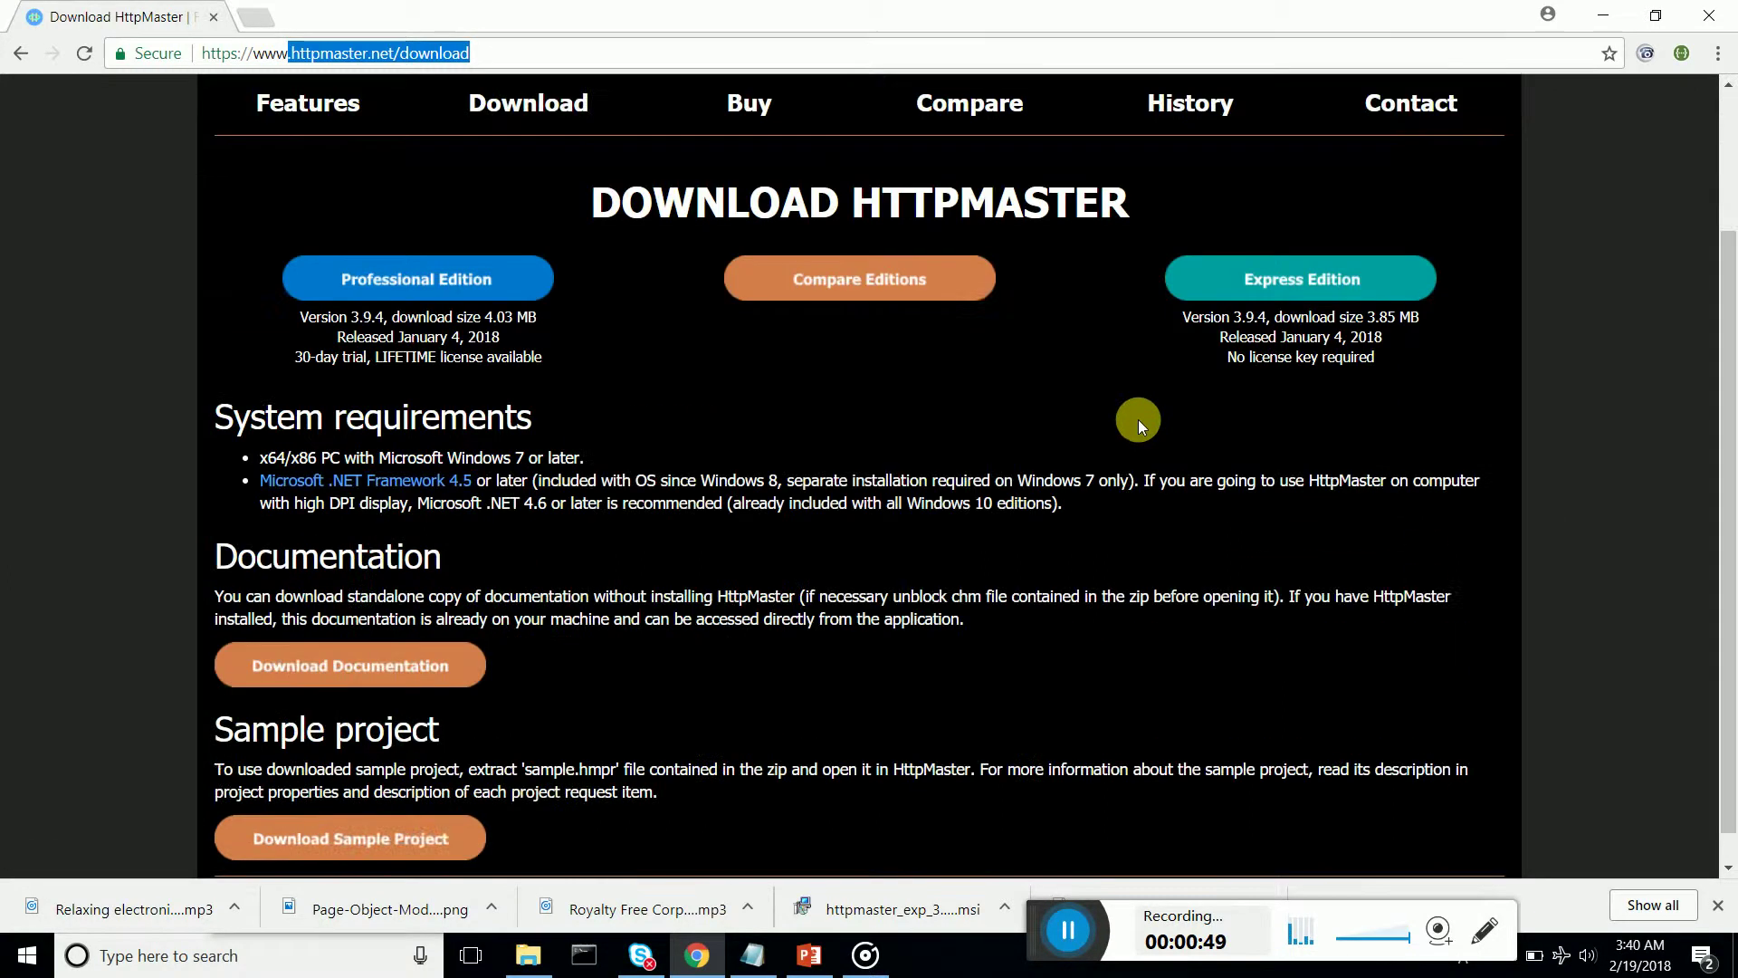
scroll(1139, 419, "down", 1)
scroll(1138, 420, "up", 2)
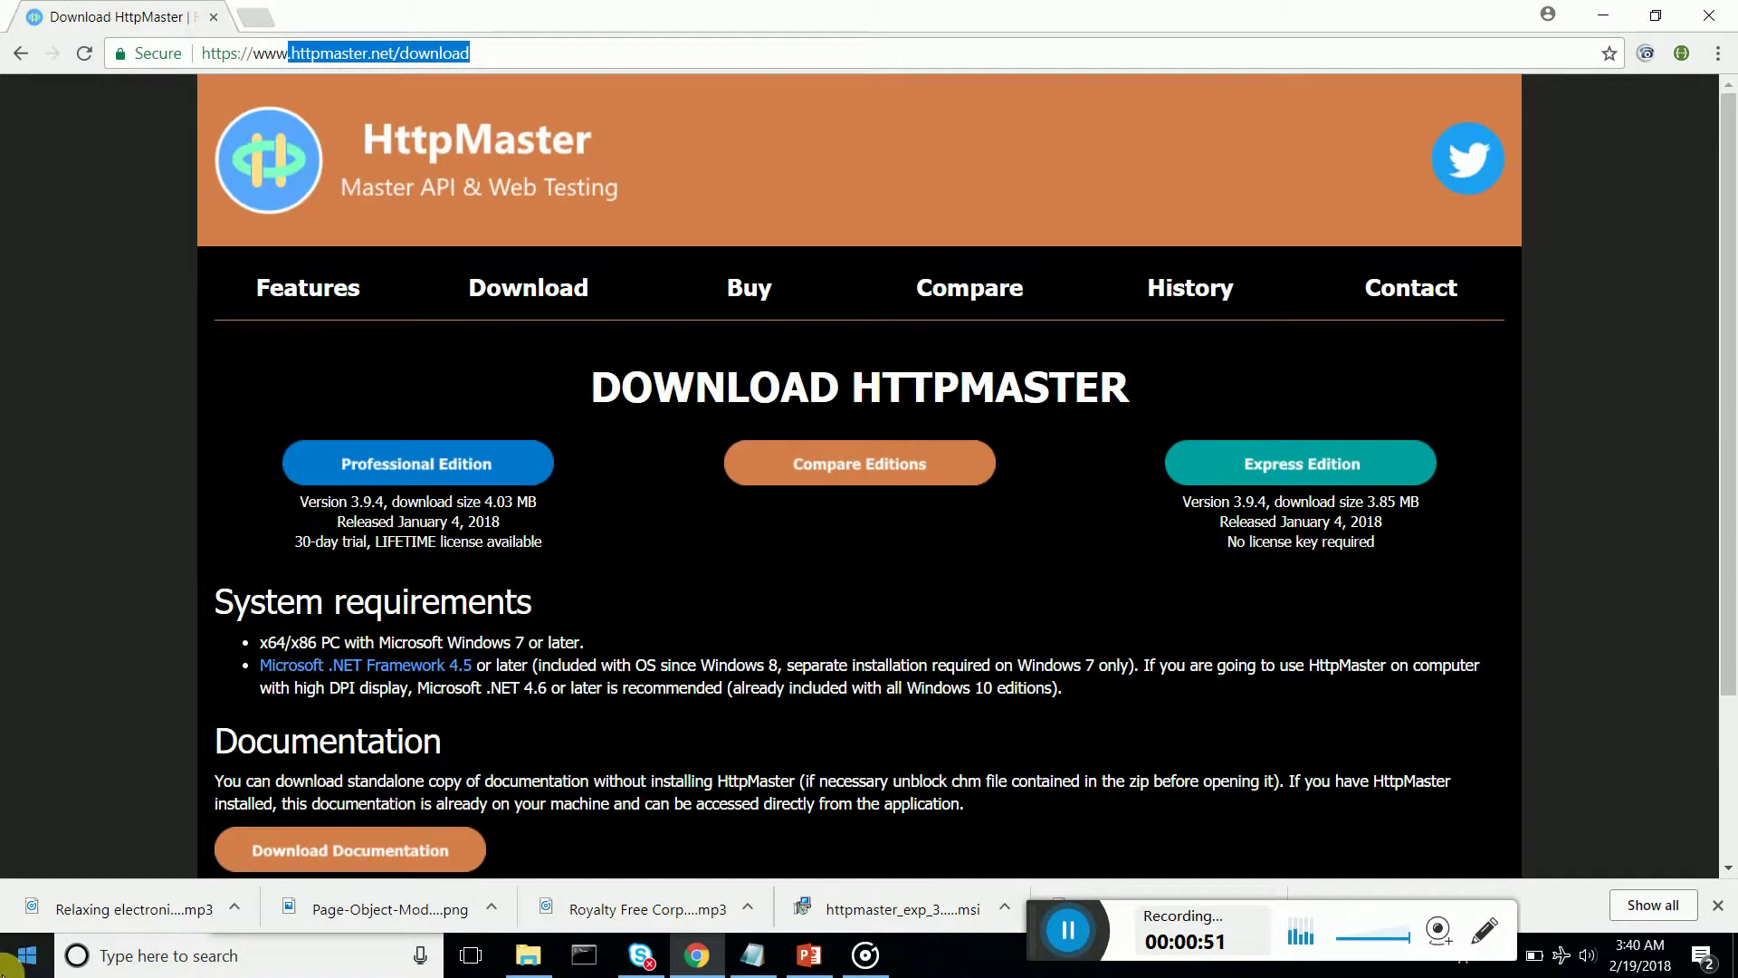
left_click(163, 954)
type("ht")
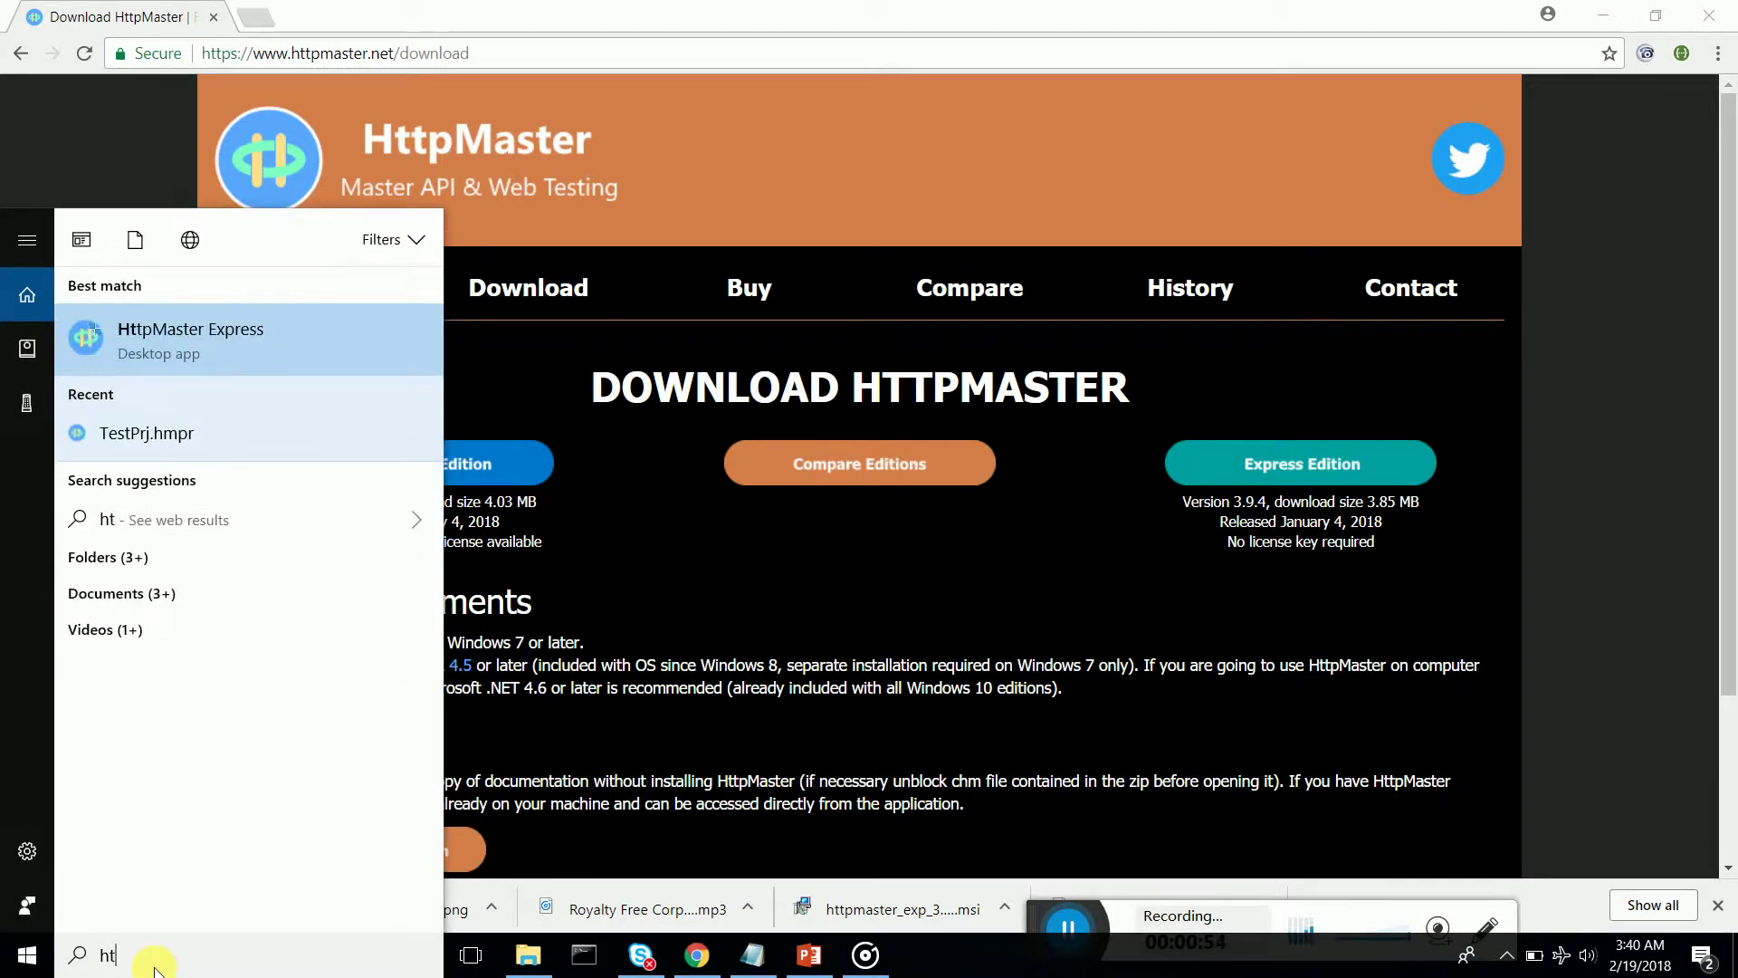
key("Return")
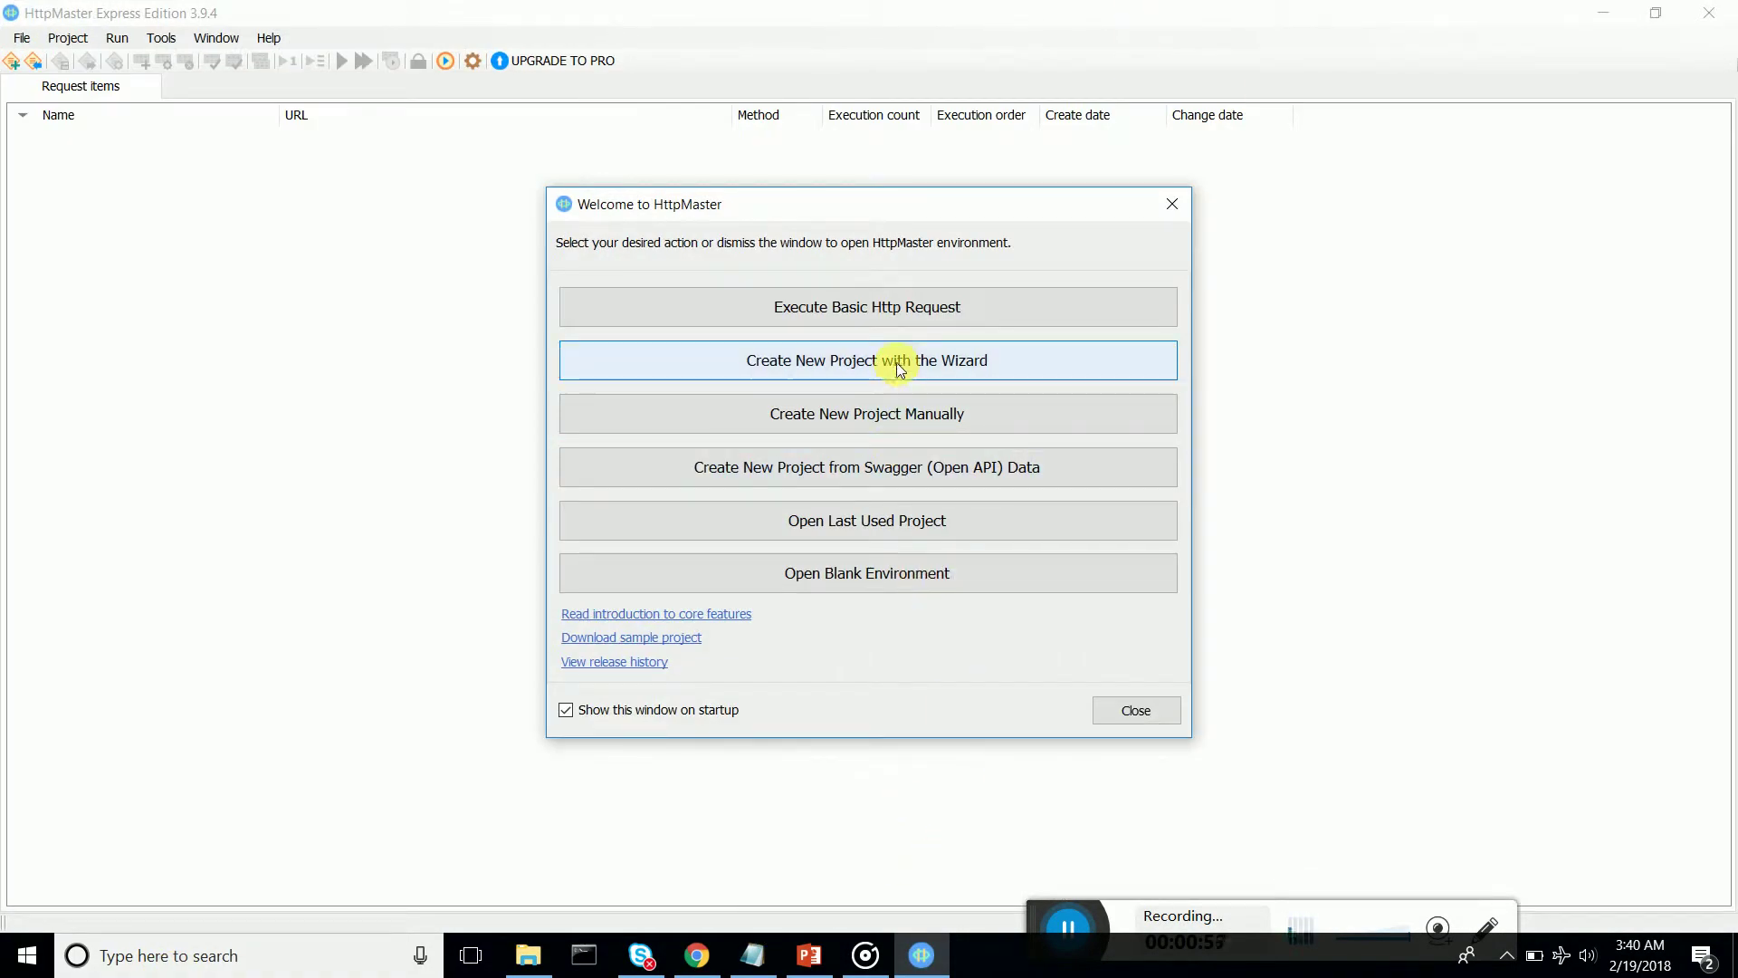
Create a project manually named WebPrj, described as a demo of creating a project in HTTPMaster
left_click(898, 423)
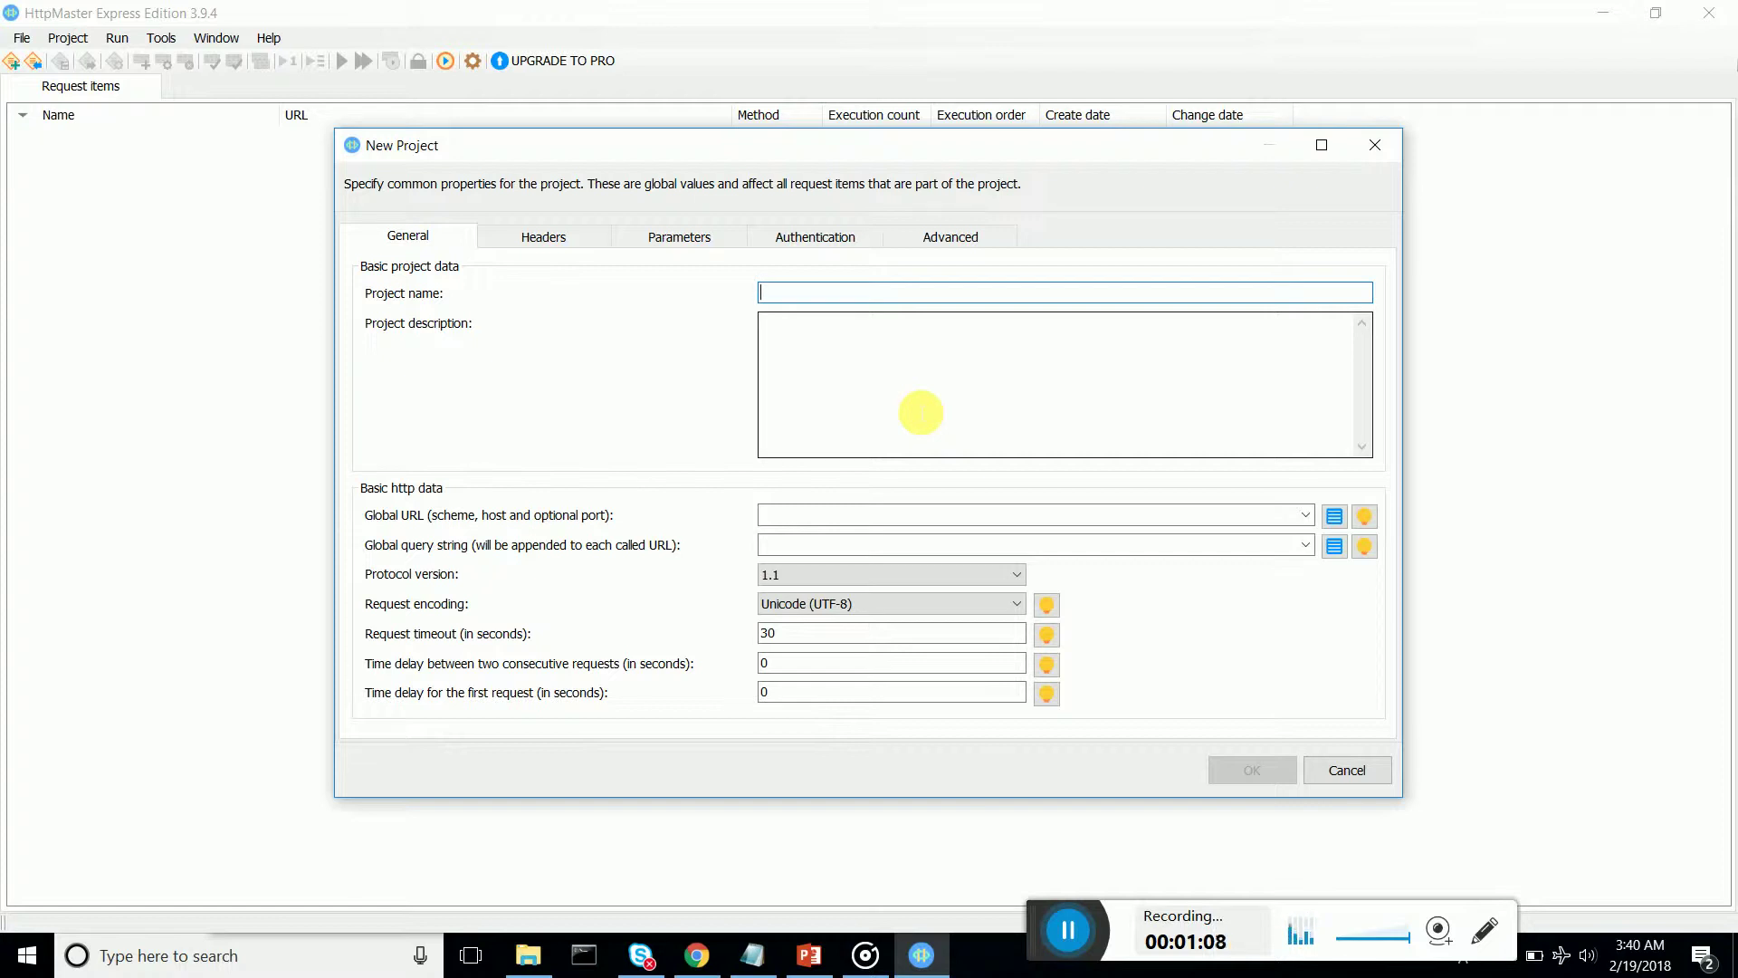
type("We")
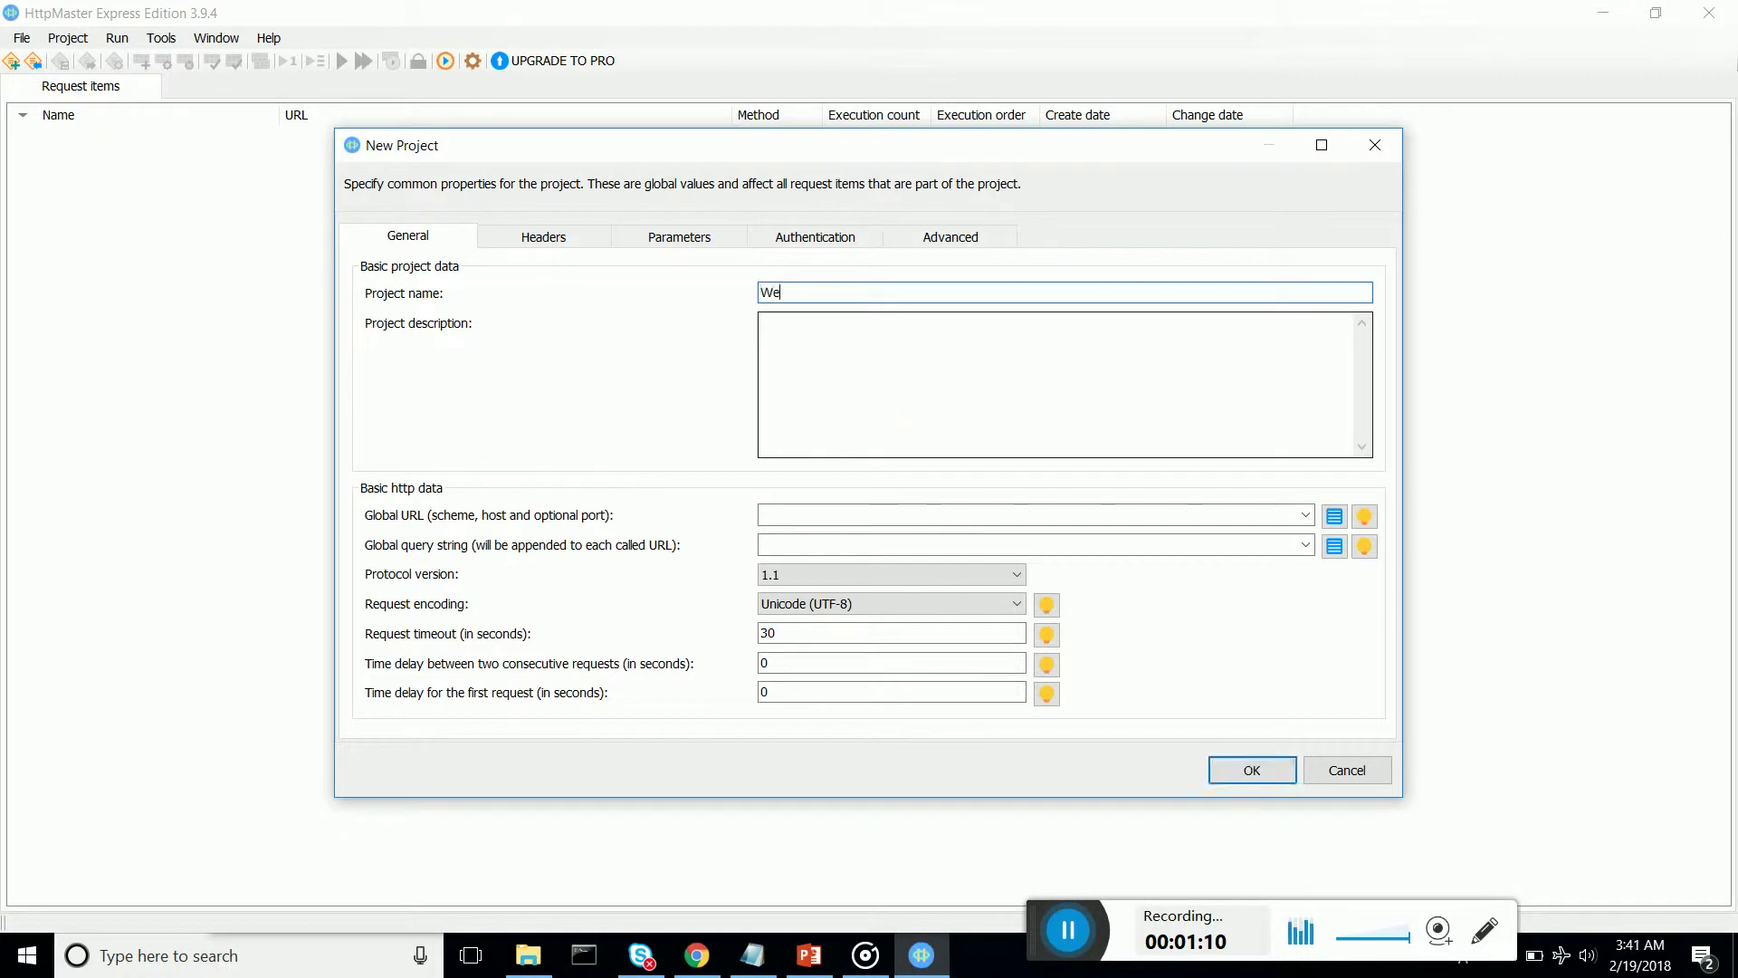
type("bPrj")
left_click(1029, 424)
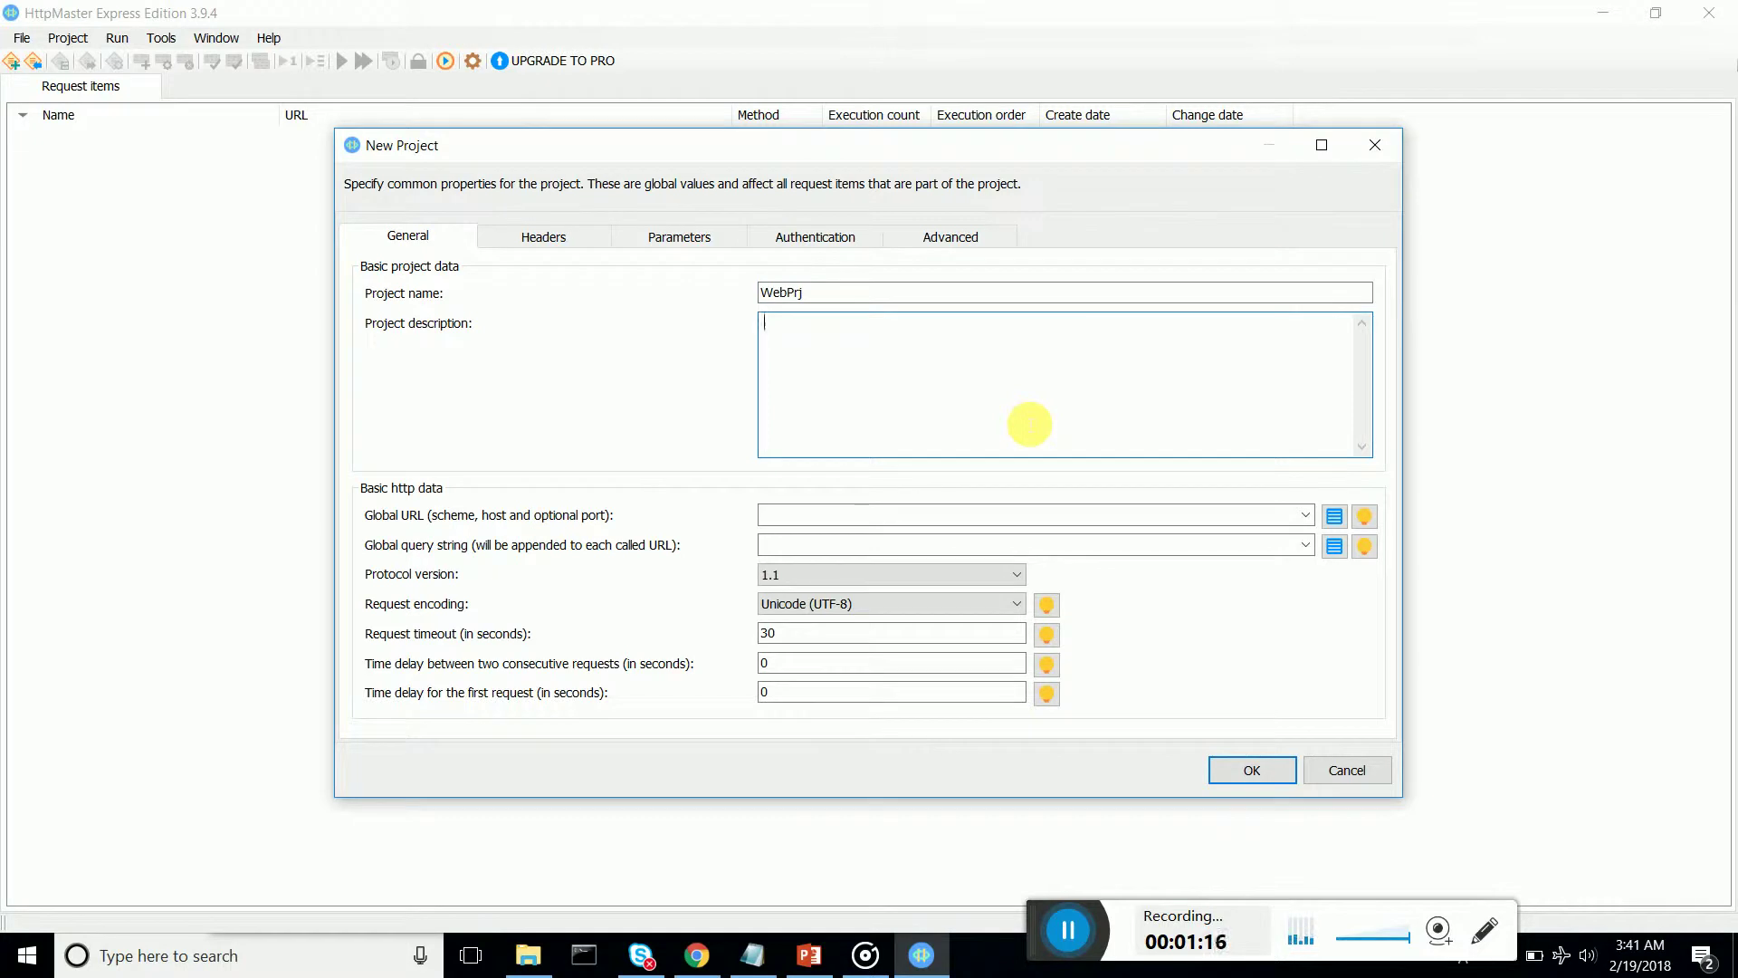
type("This")
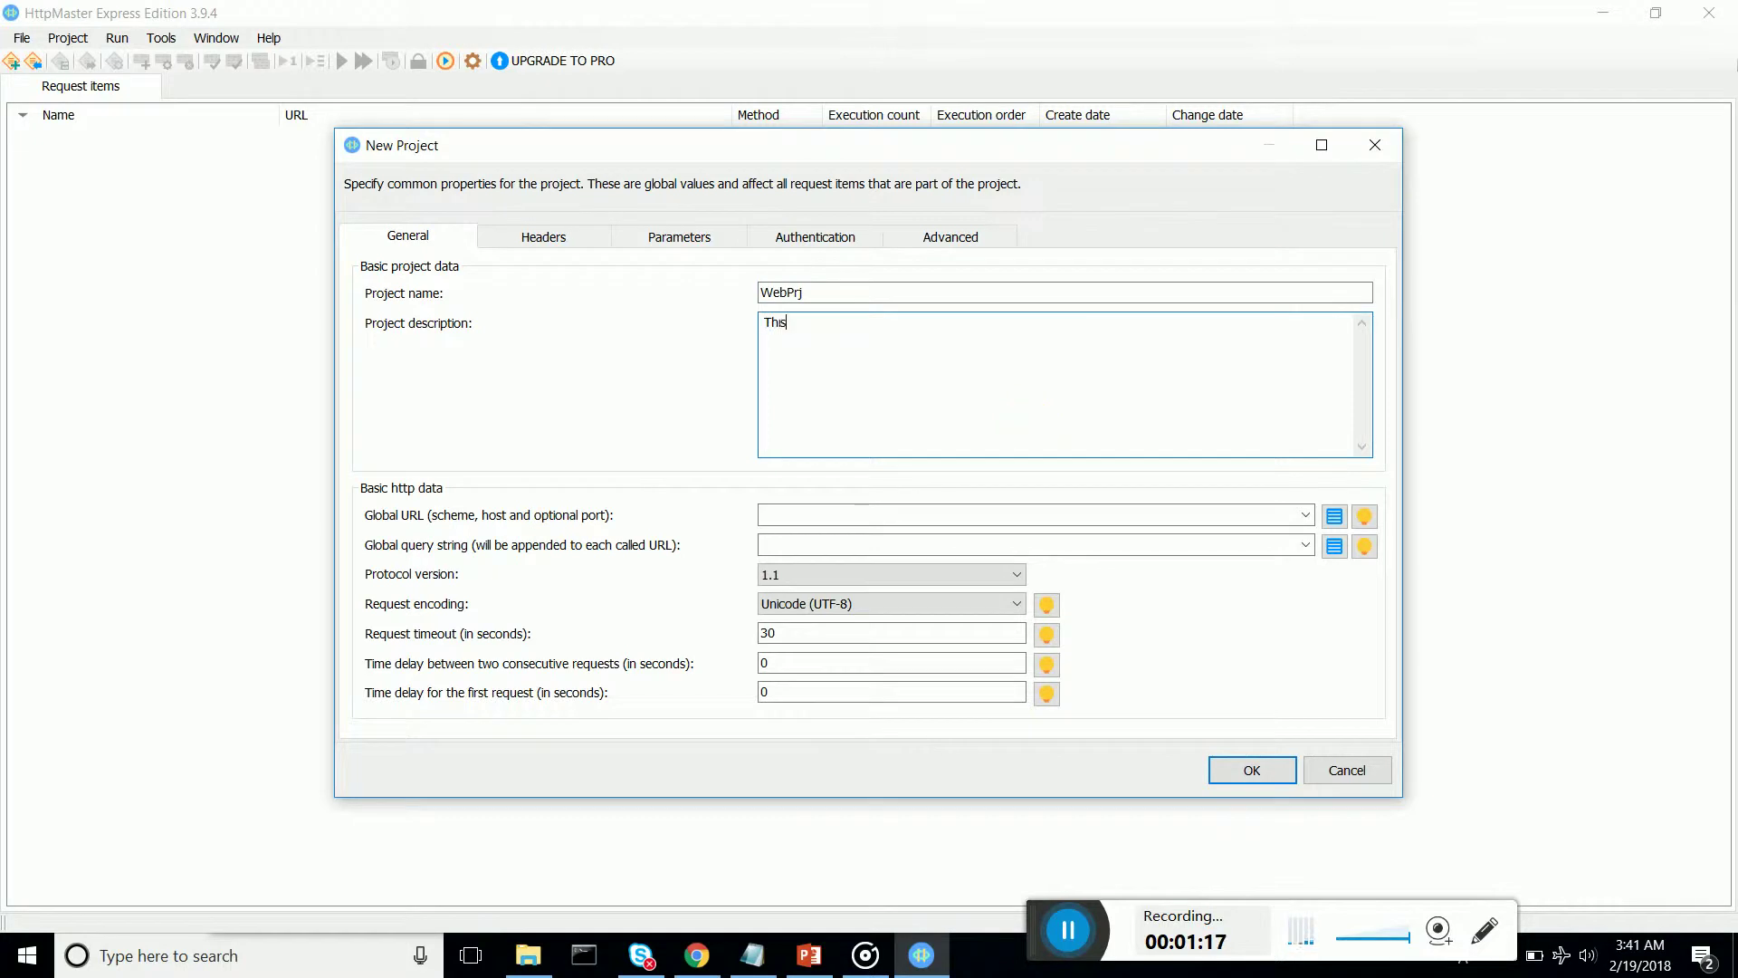
type(" a ")
type("de")
type("o of")
type(" creating a")
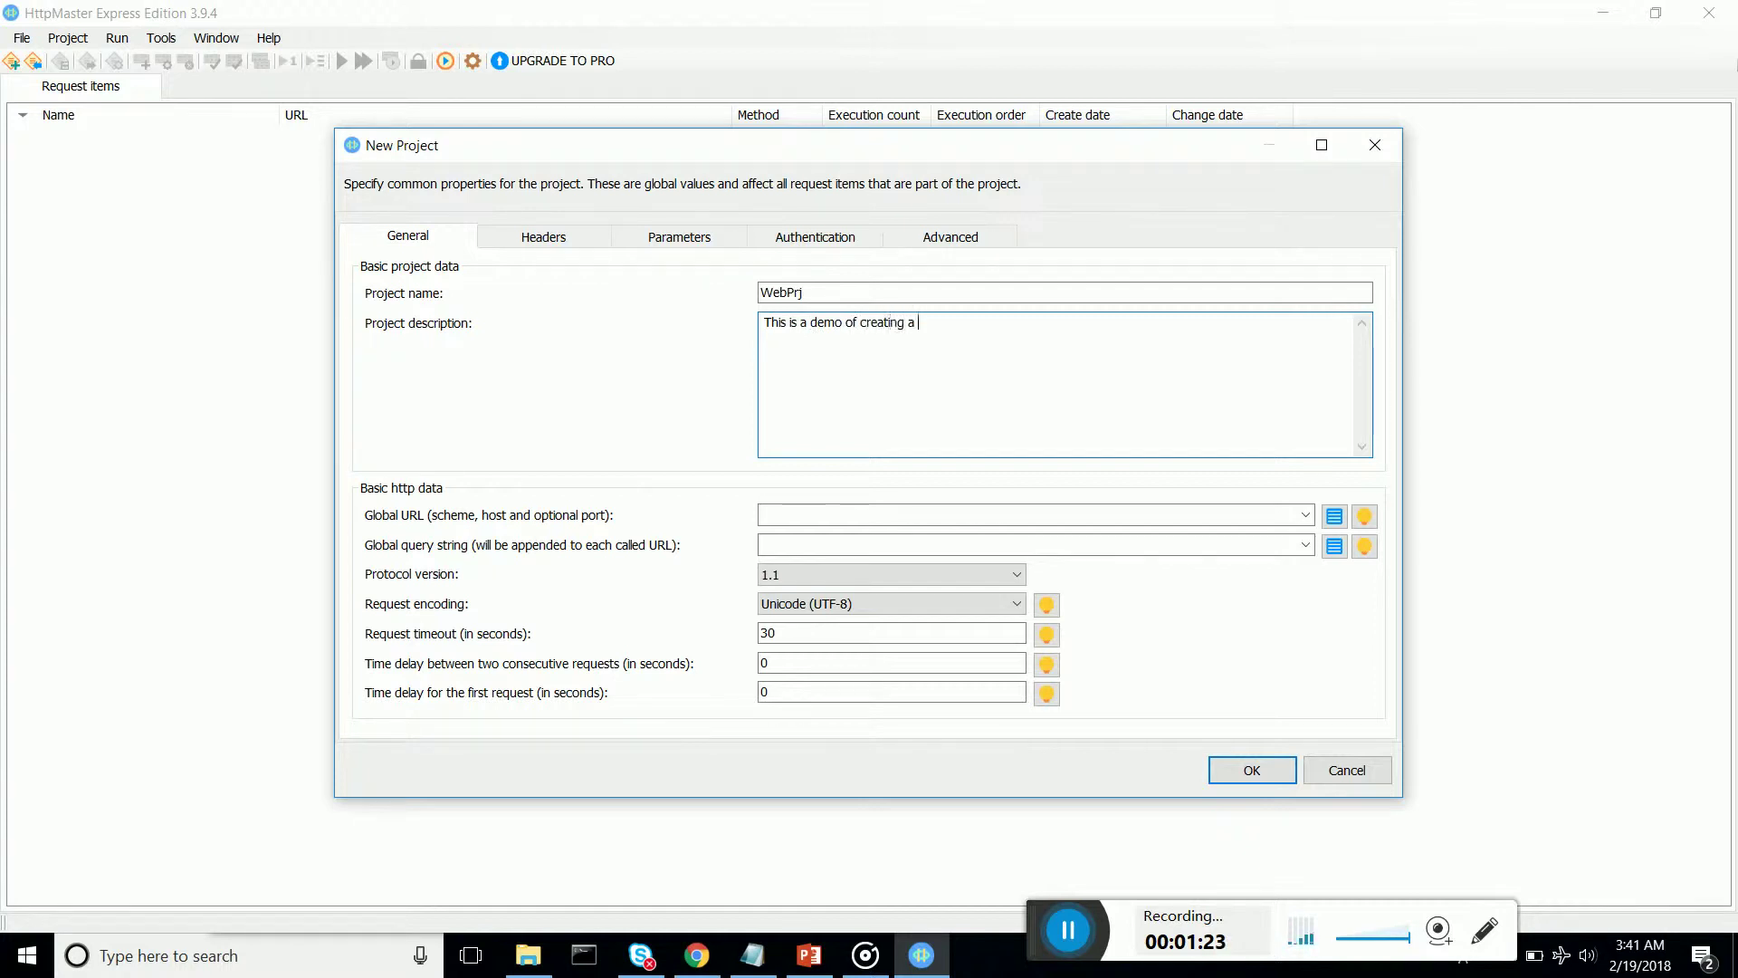
type("ject in HTTPMas")
type("ter")
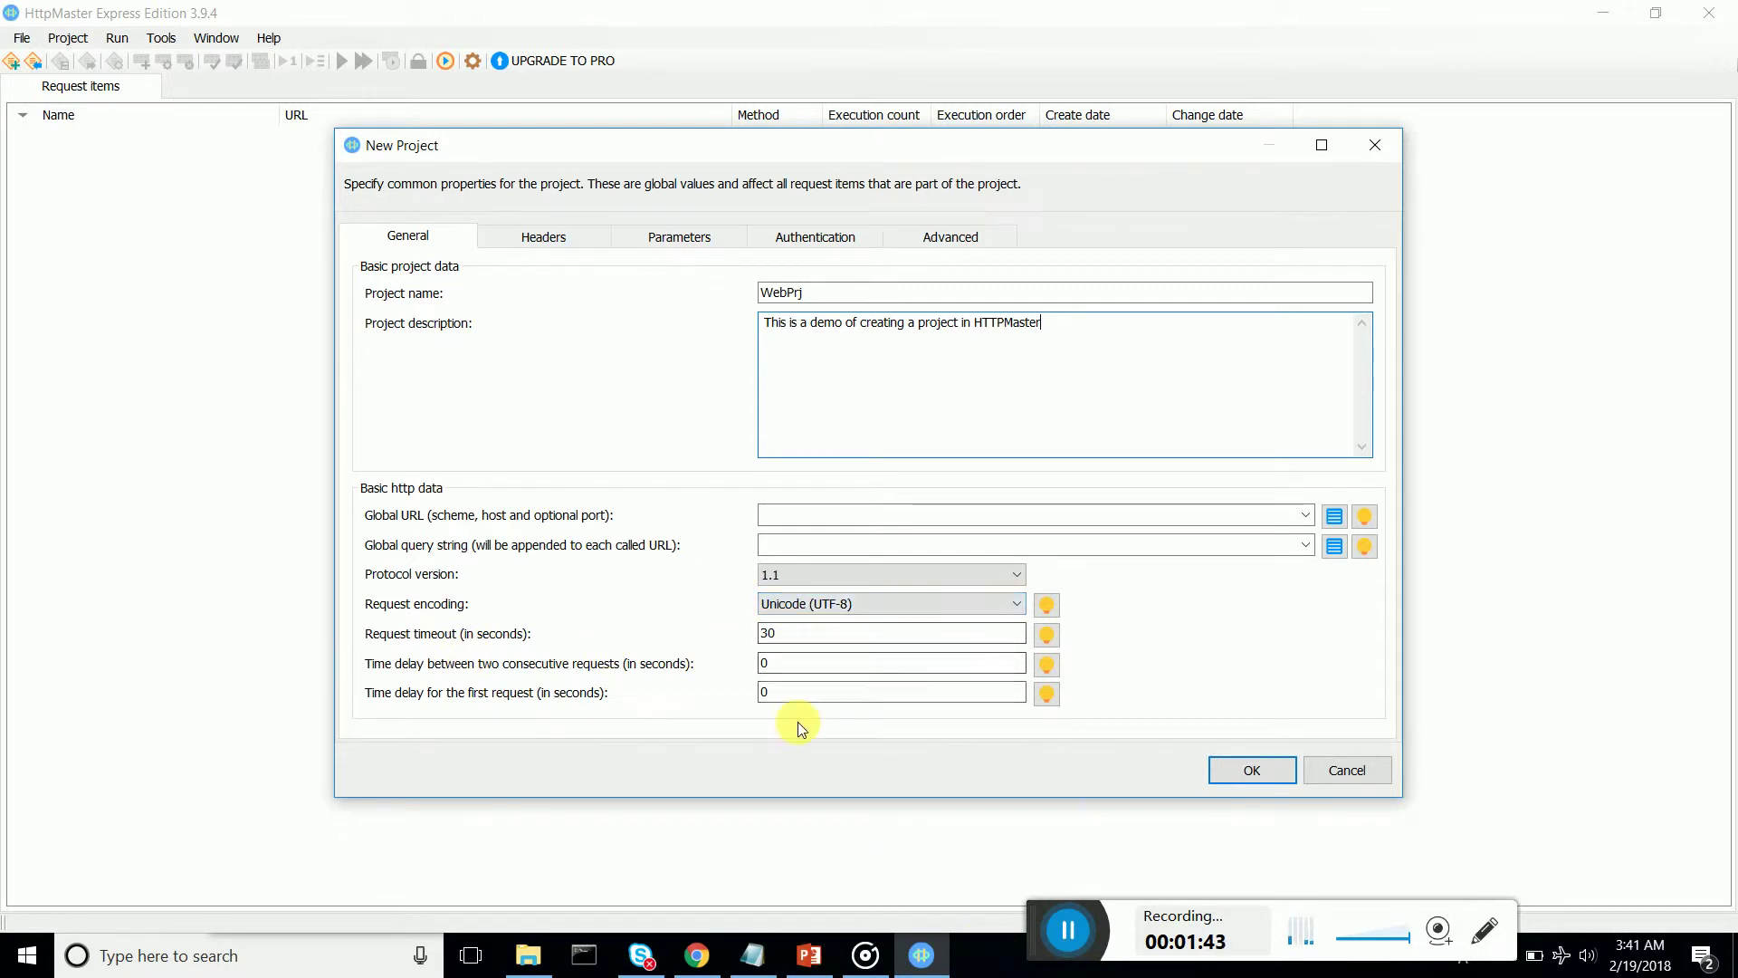
Create the WebPrj project and add a request item named Circuit Test Web Service
left_click(1253, 772)
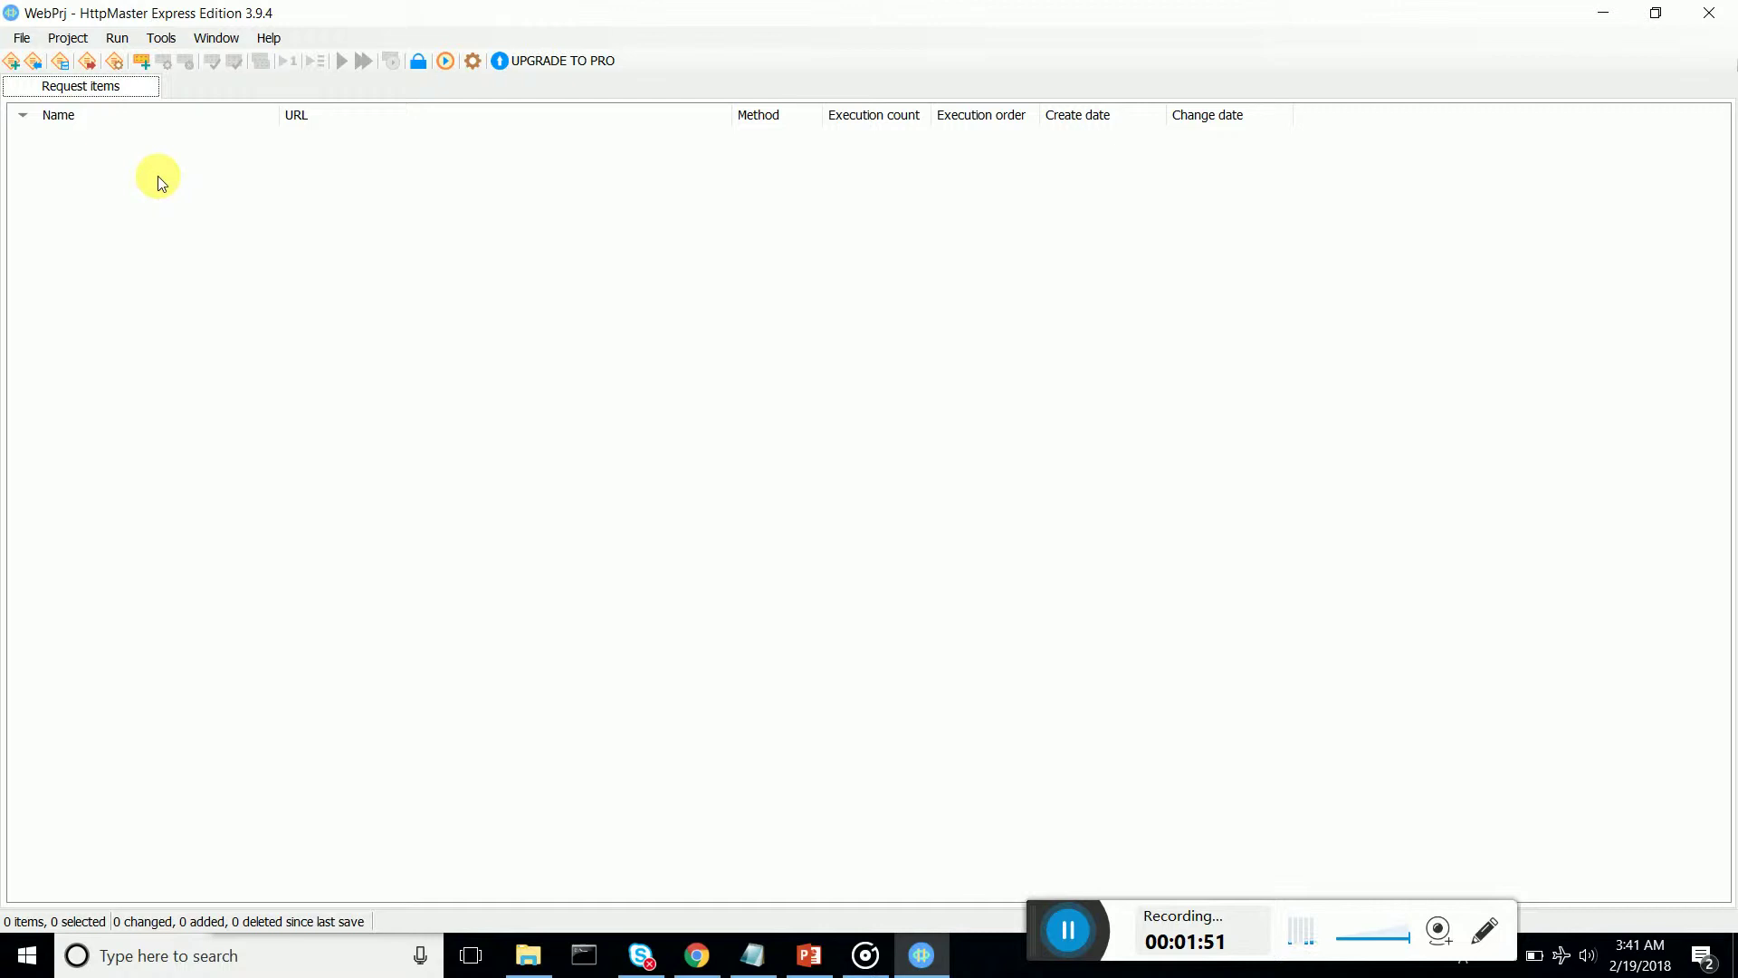
right_click(86, 162)
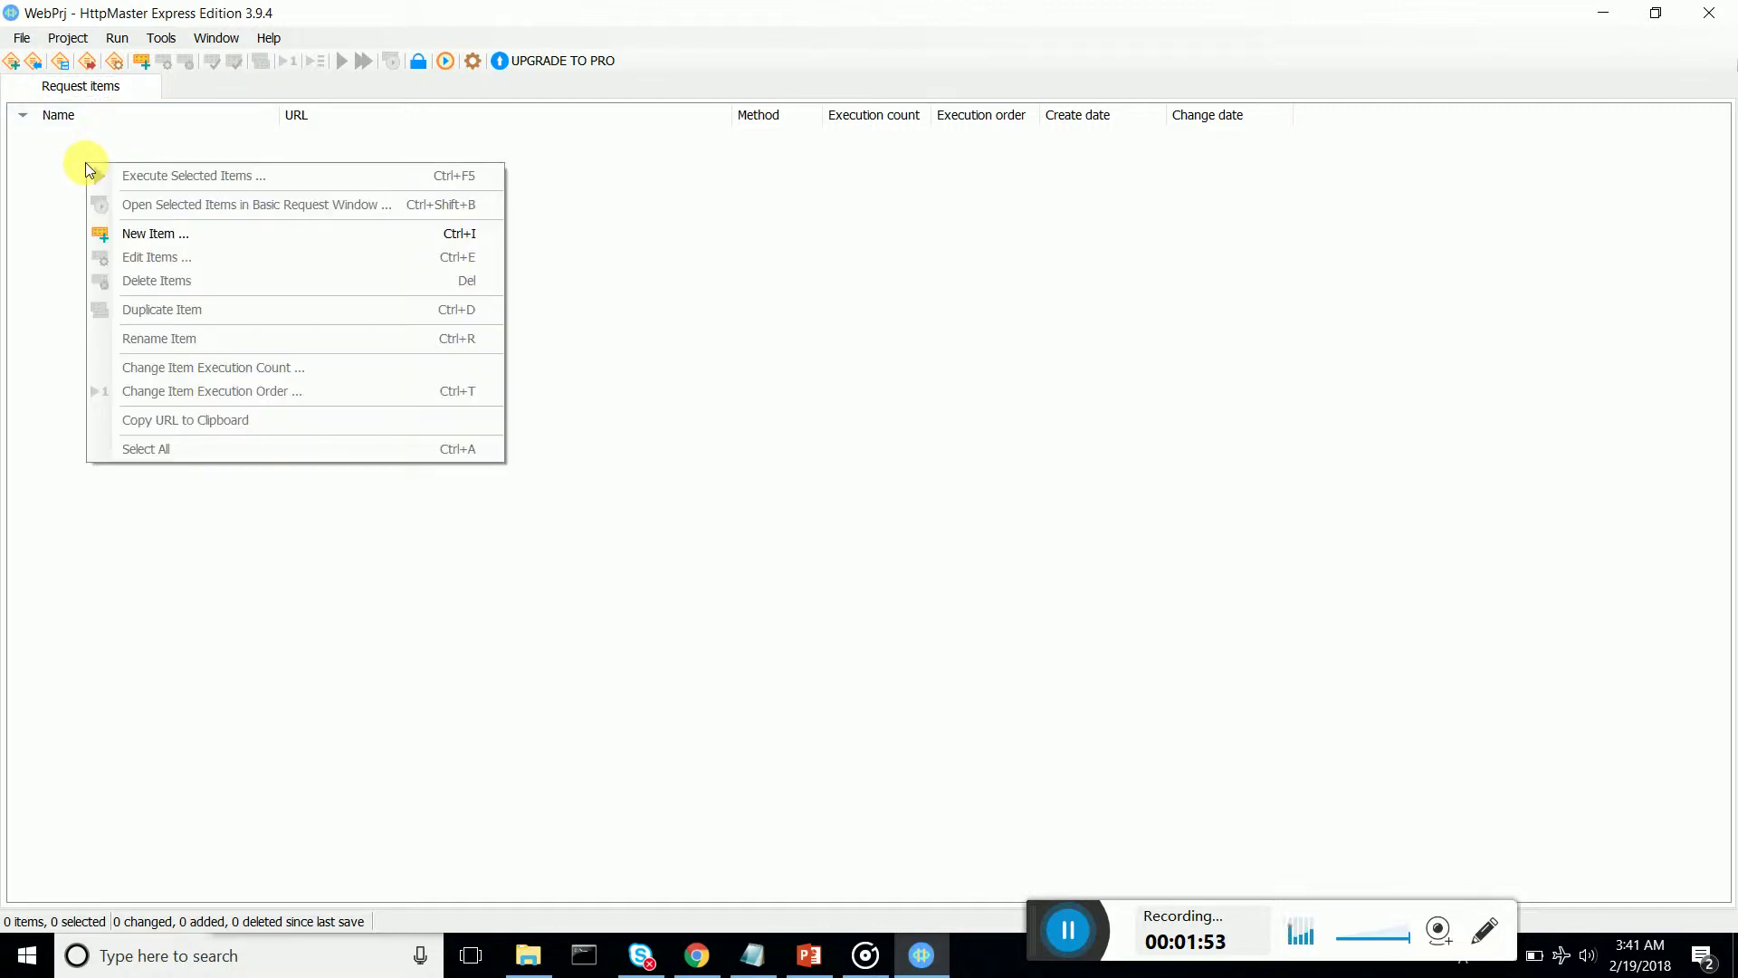
left_click(153, 232)
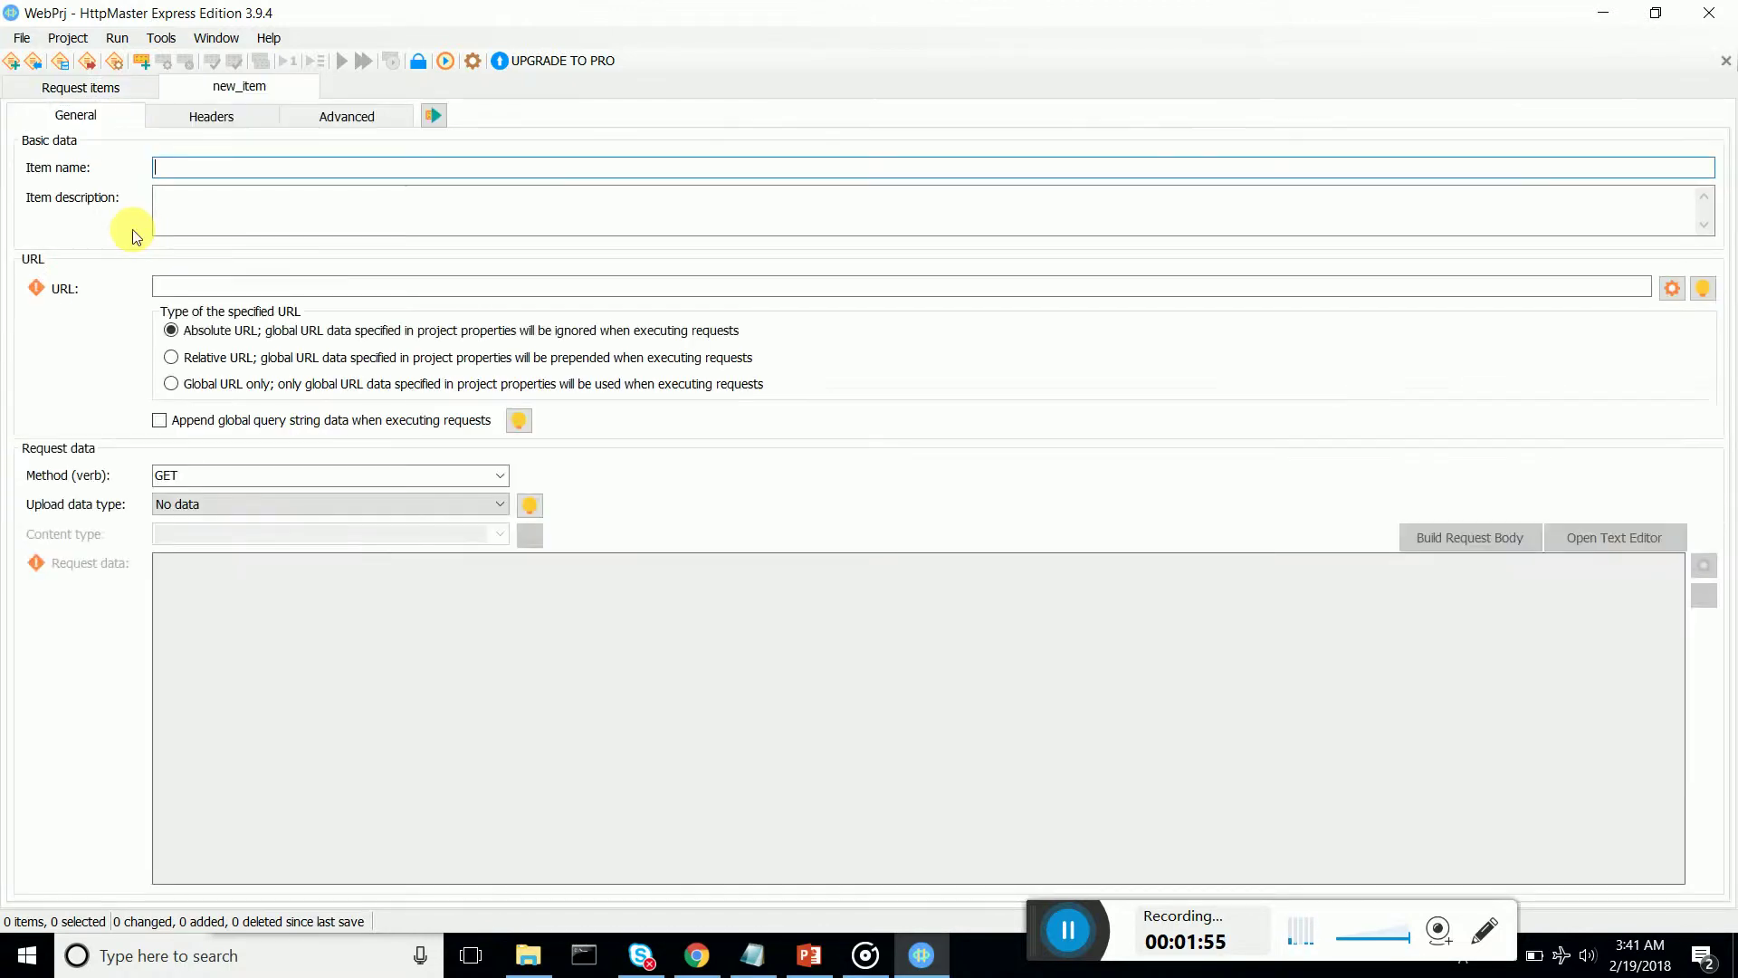
left_click(751, 955)
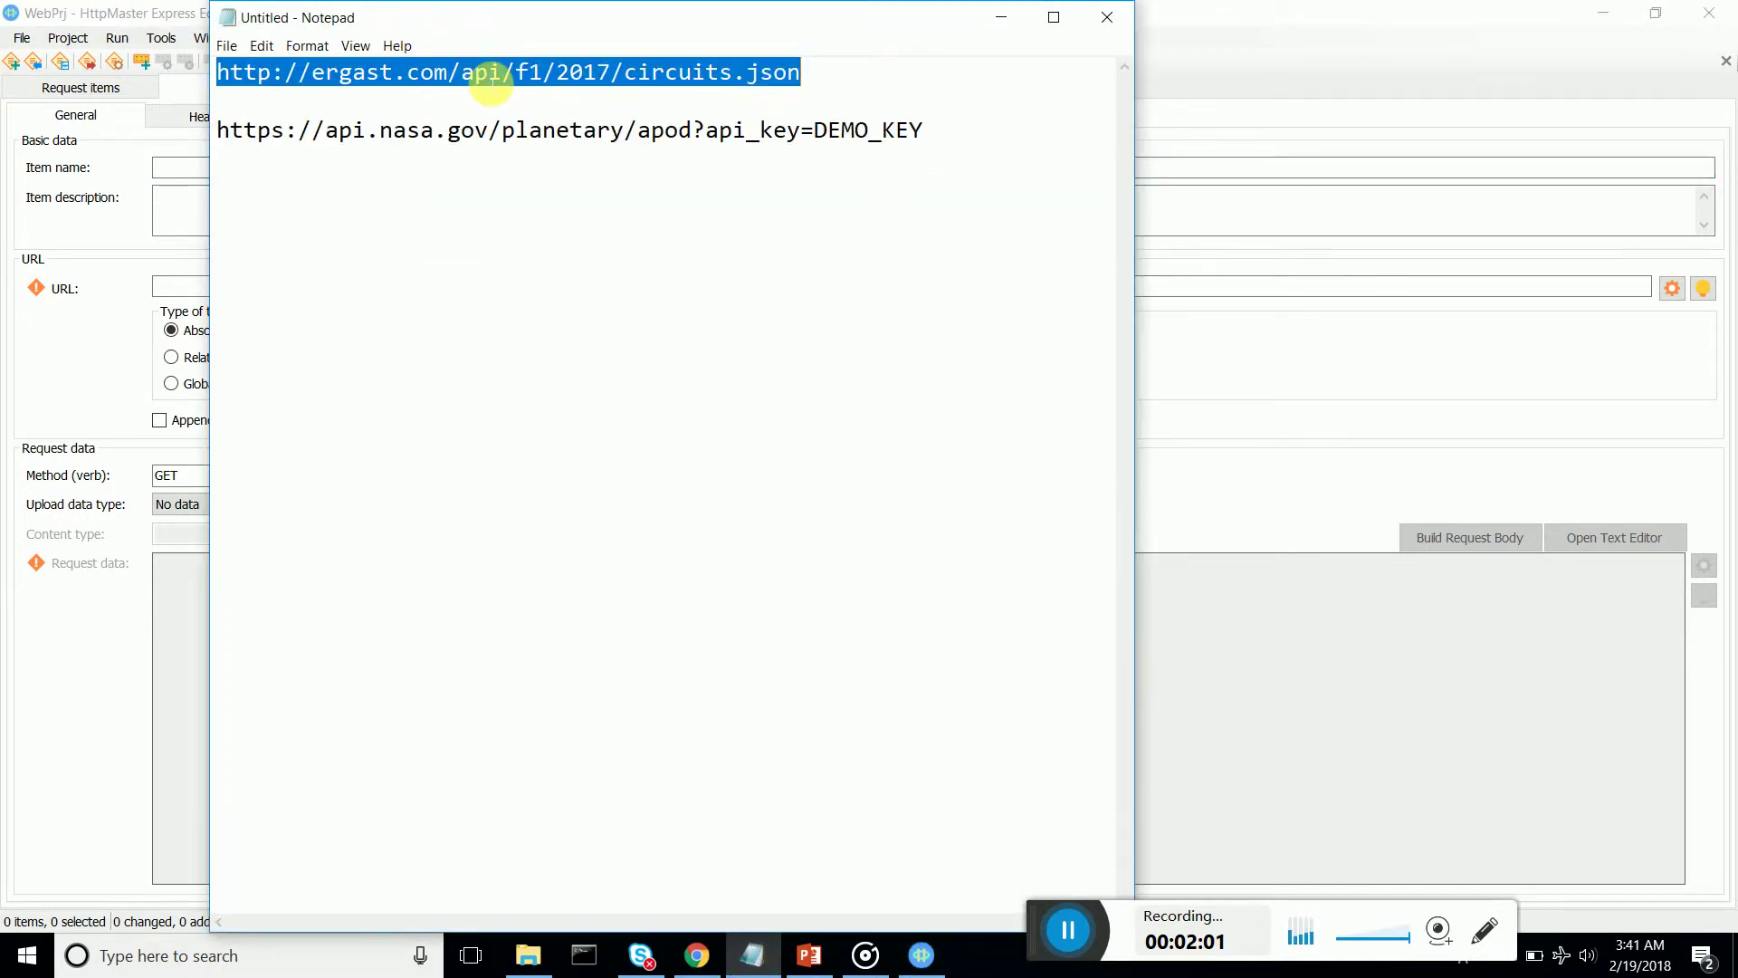
left_click(1009, 21)
left_click(183, 173)
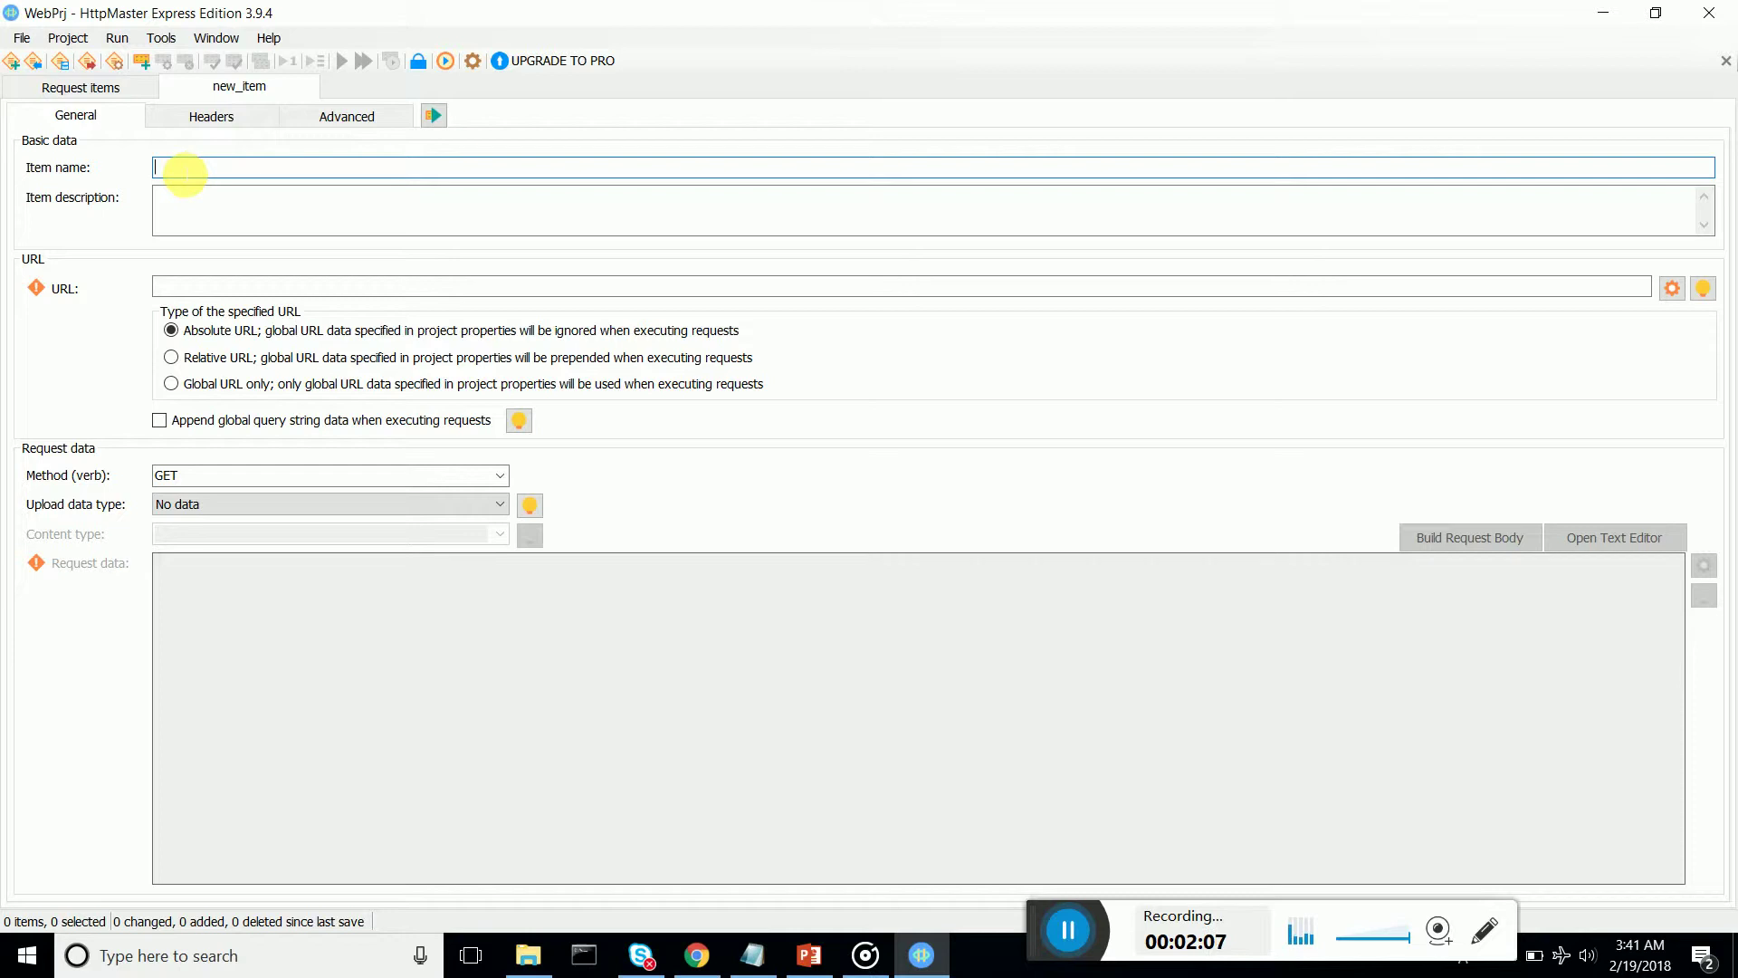
type("Cir")
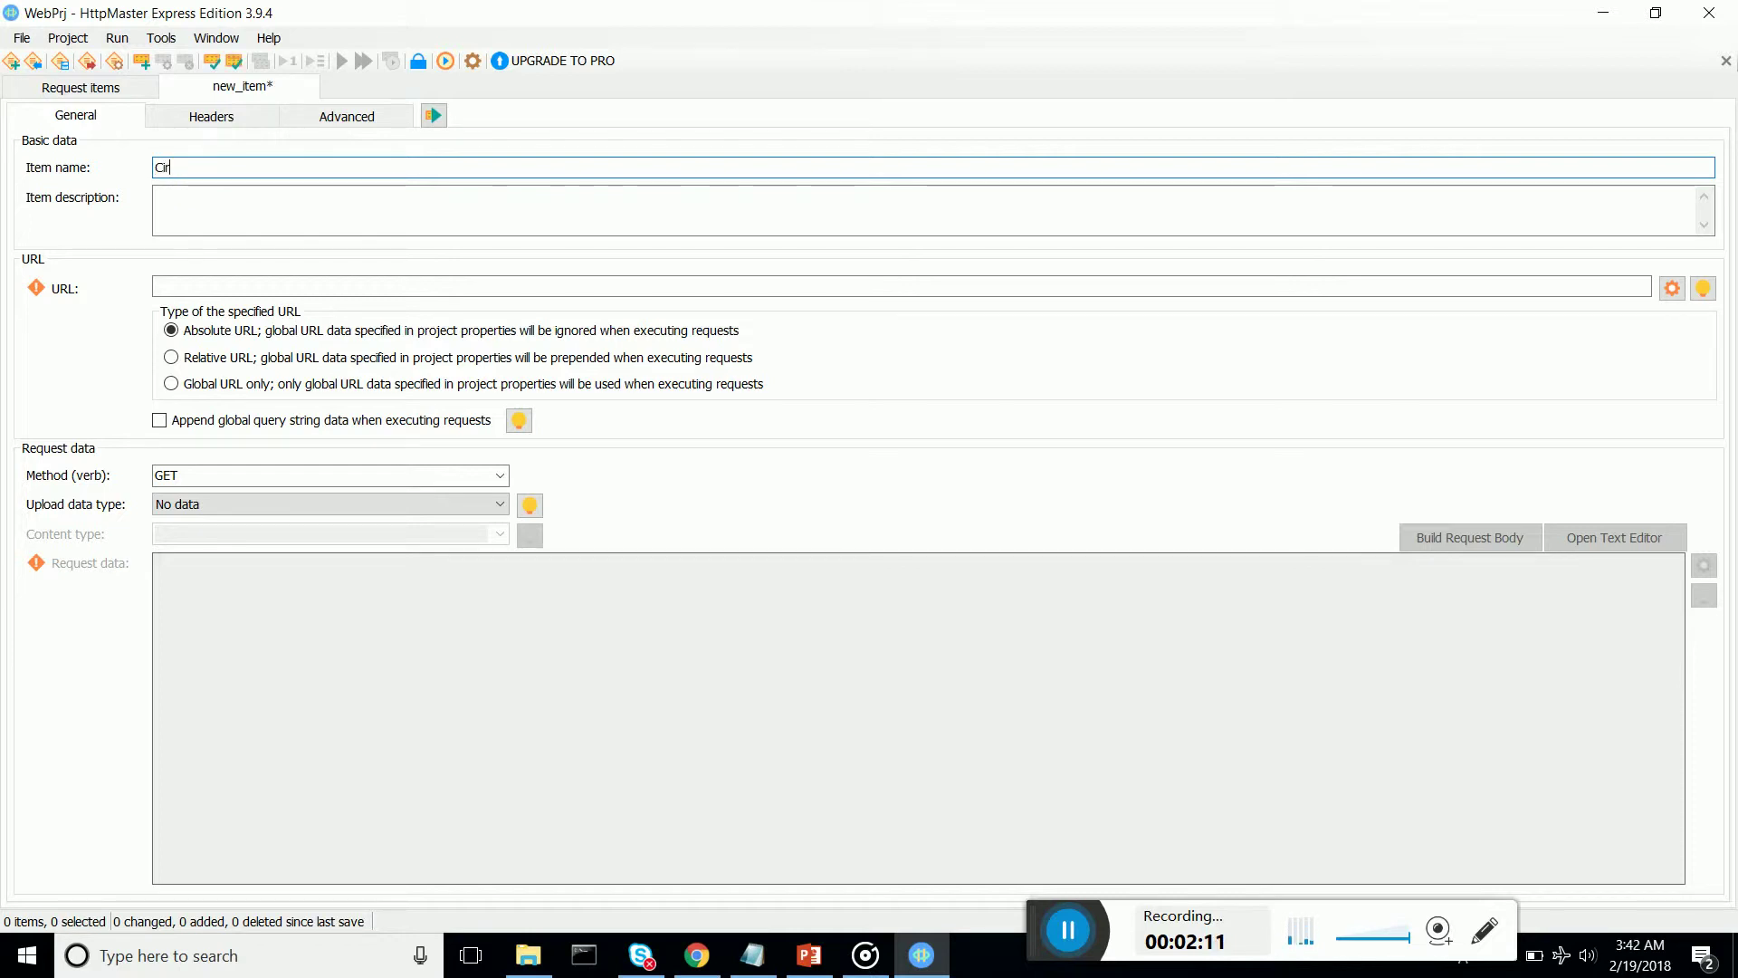
type("cuit")
type(" Test ")
type("We")
type("b Ser")
type("vo")
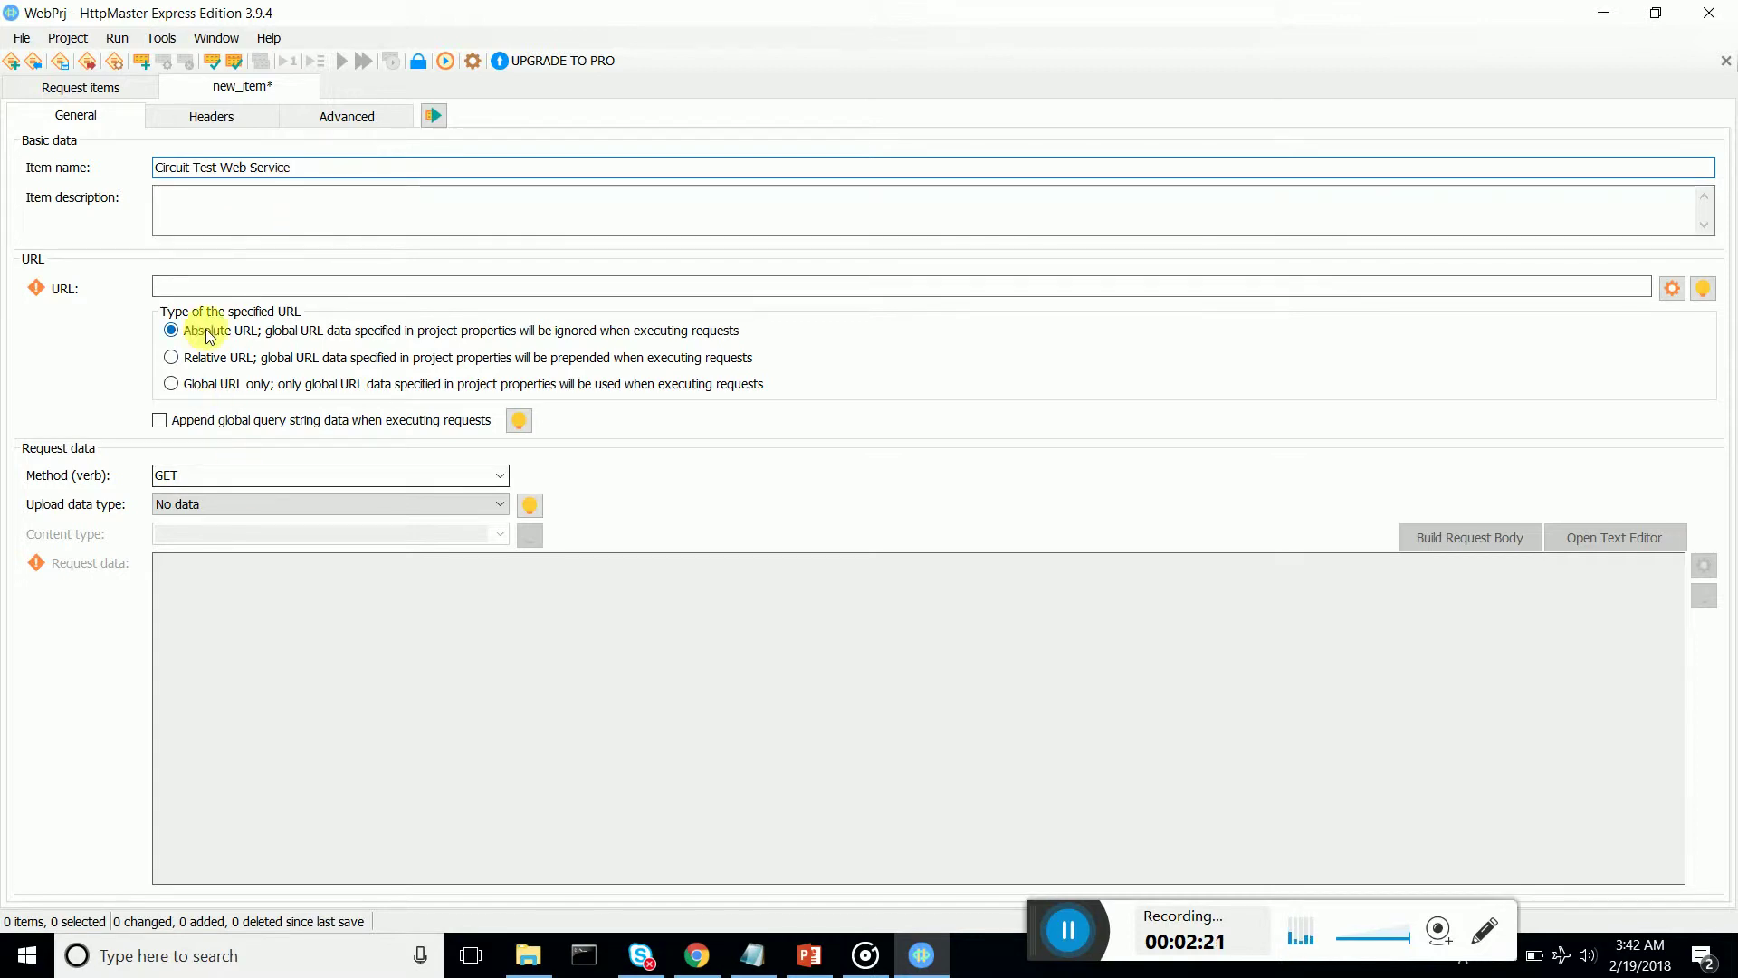
left_click(217, 287)
type("http://ergast.com/api/f1/2017/circuits.json")
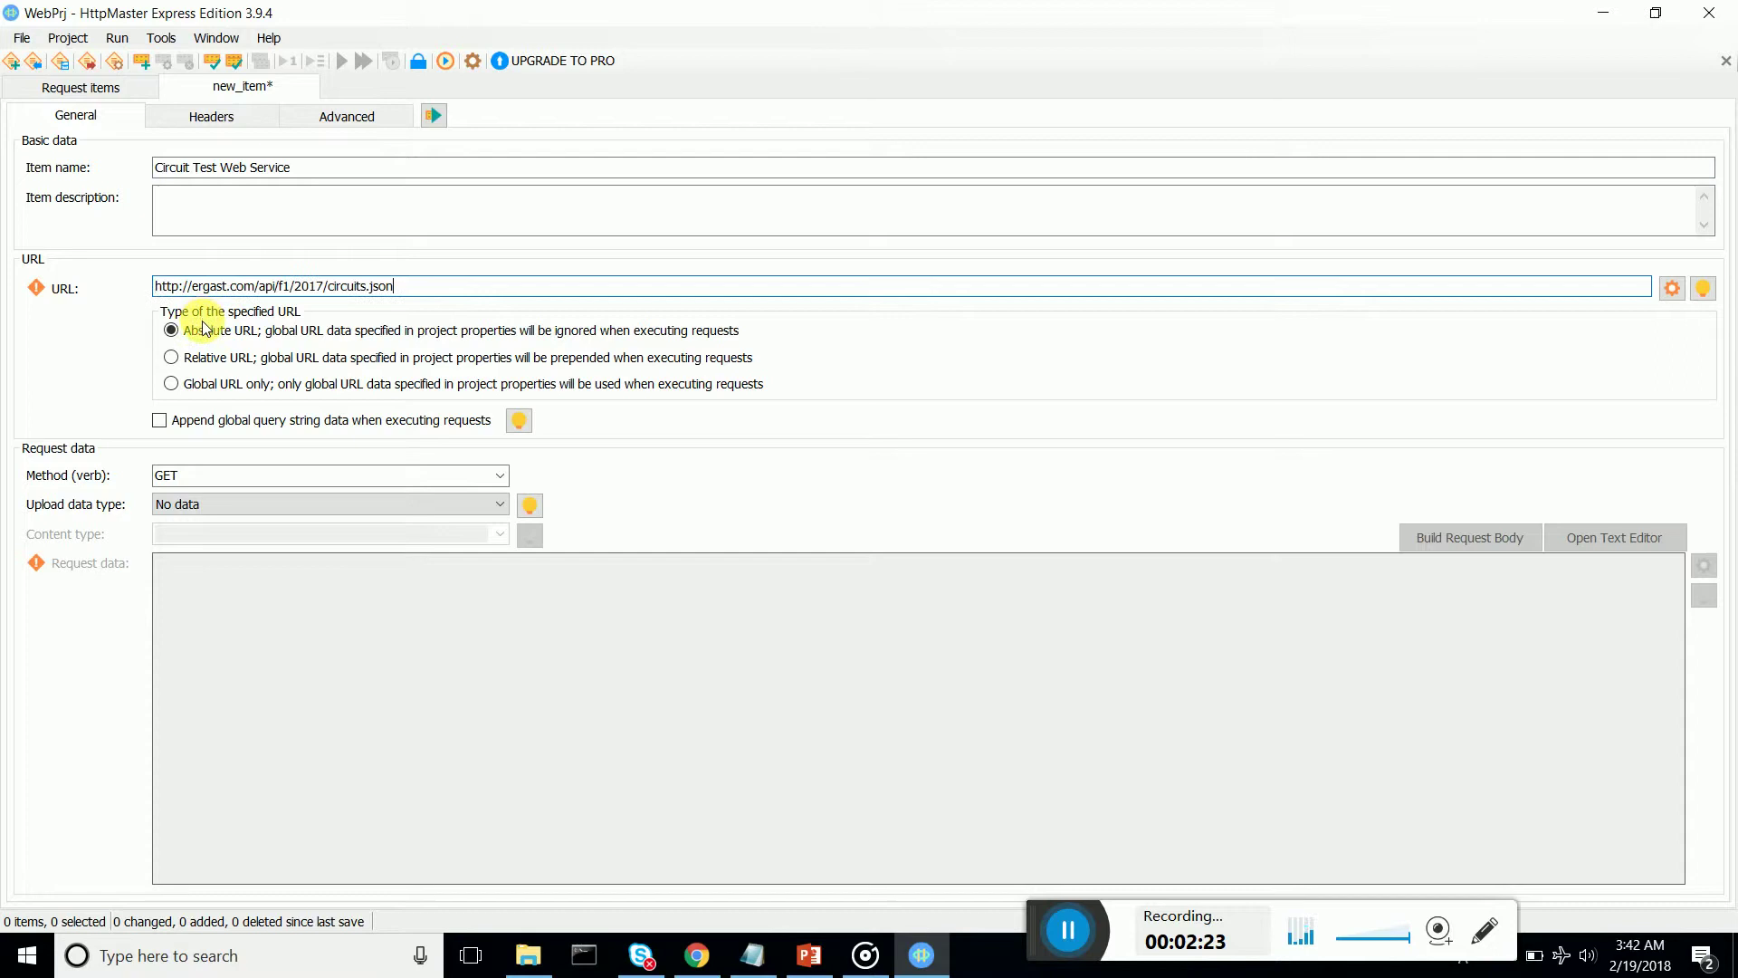
left_click(225, 168)
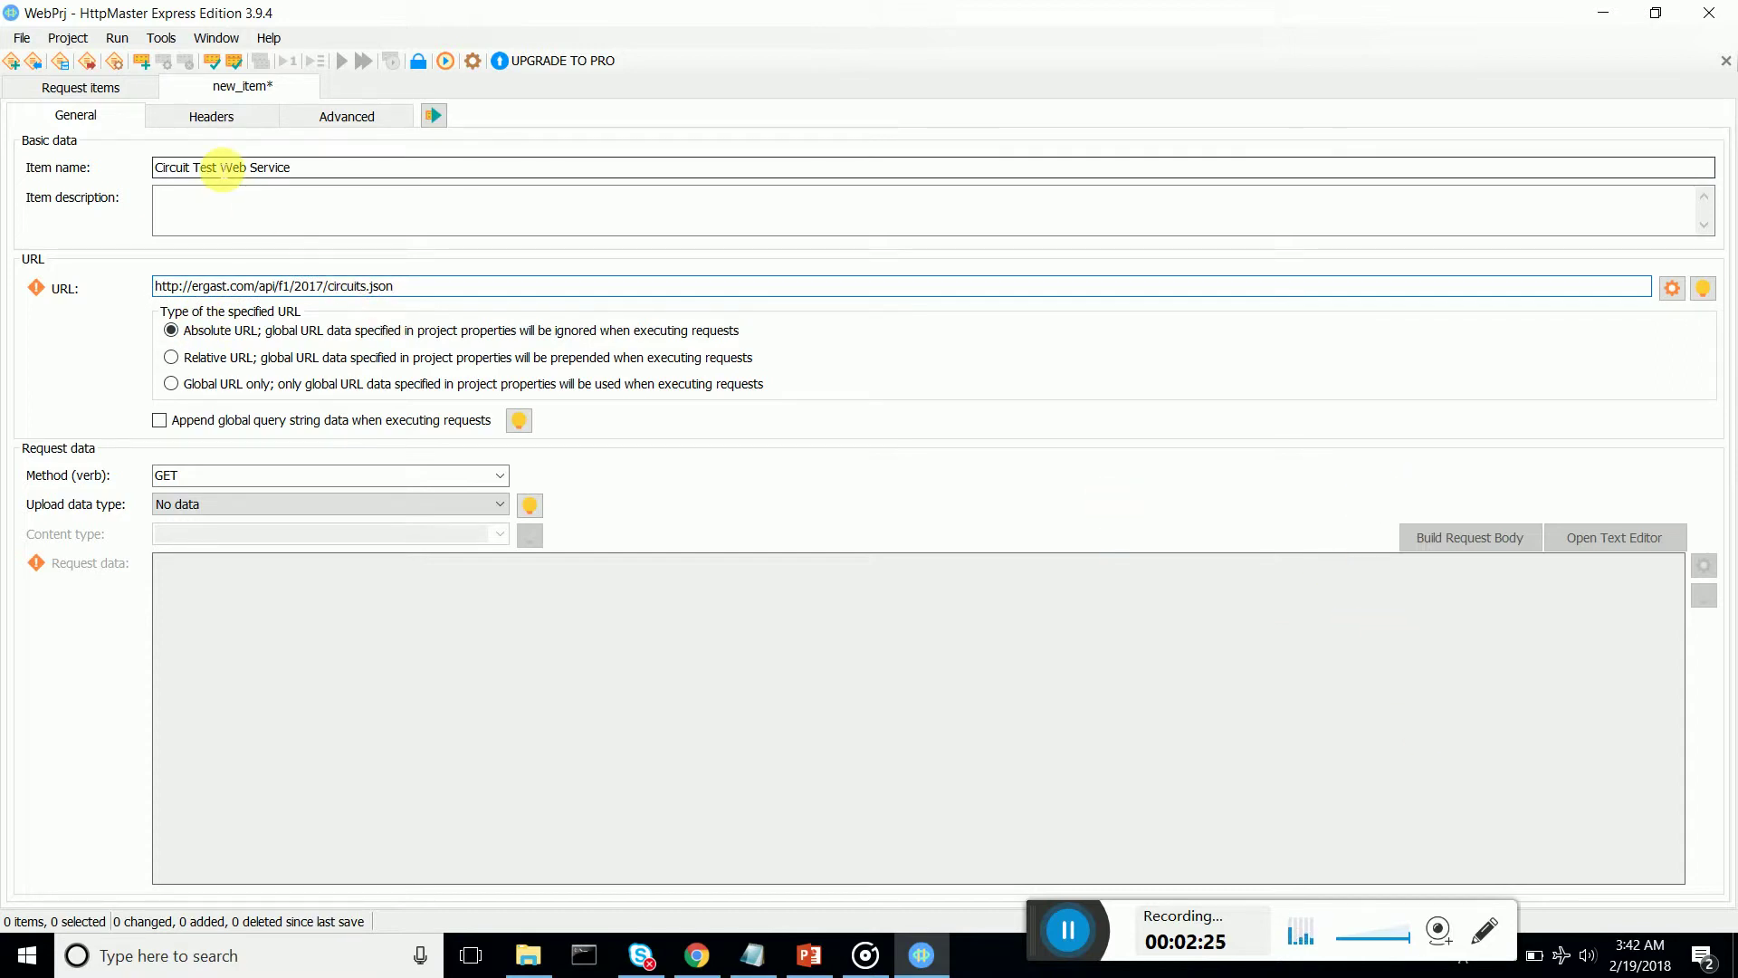
left_click(435, 114)
left_click(476, 130)
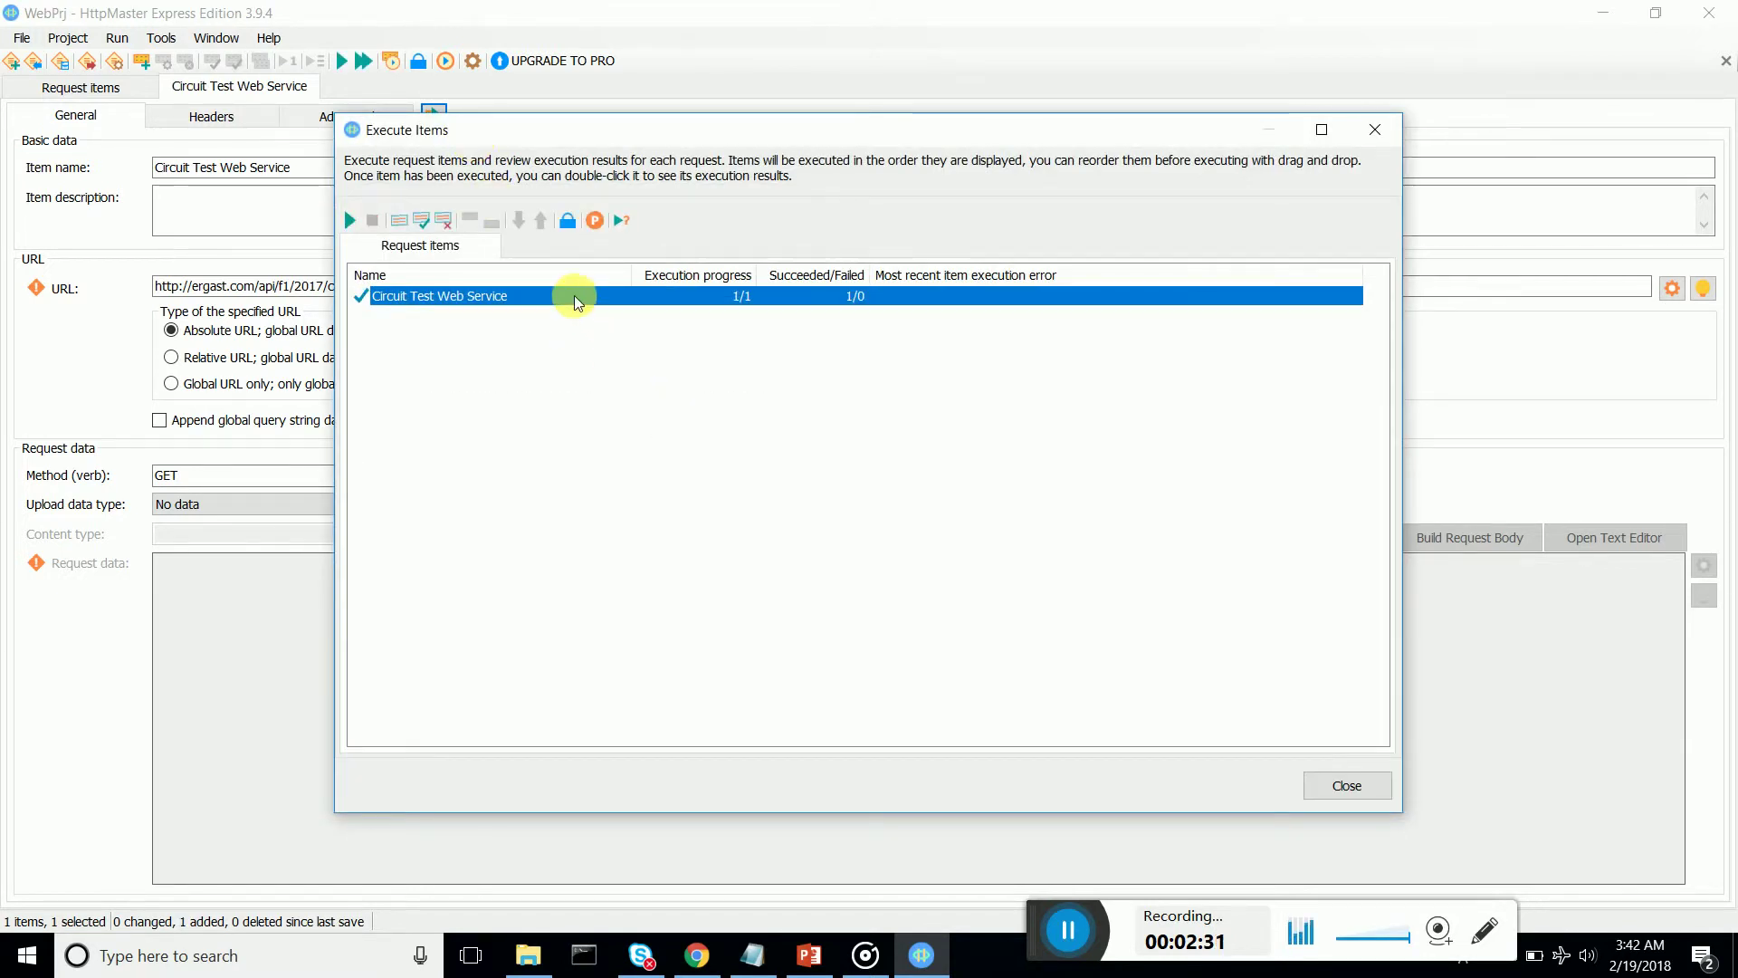
left_click(1378, 130)
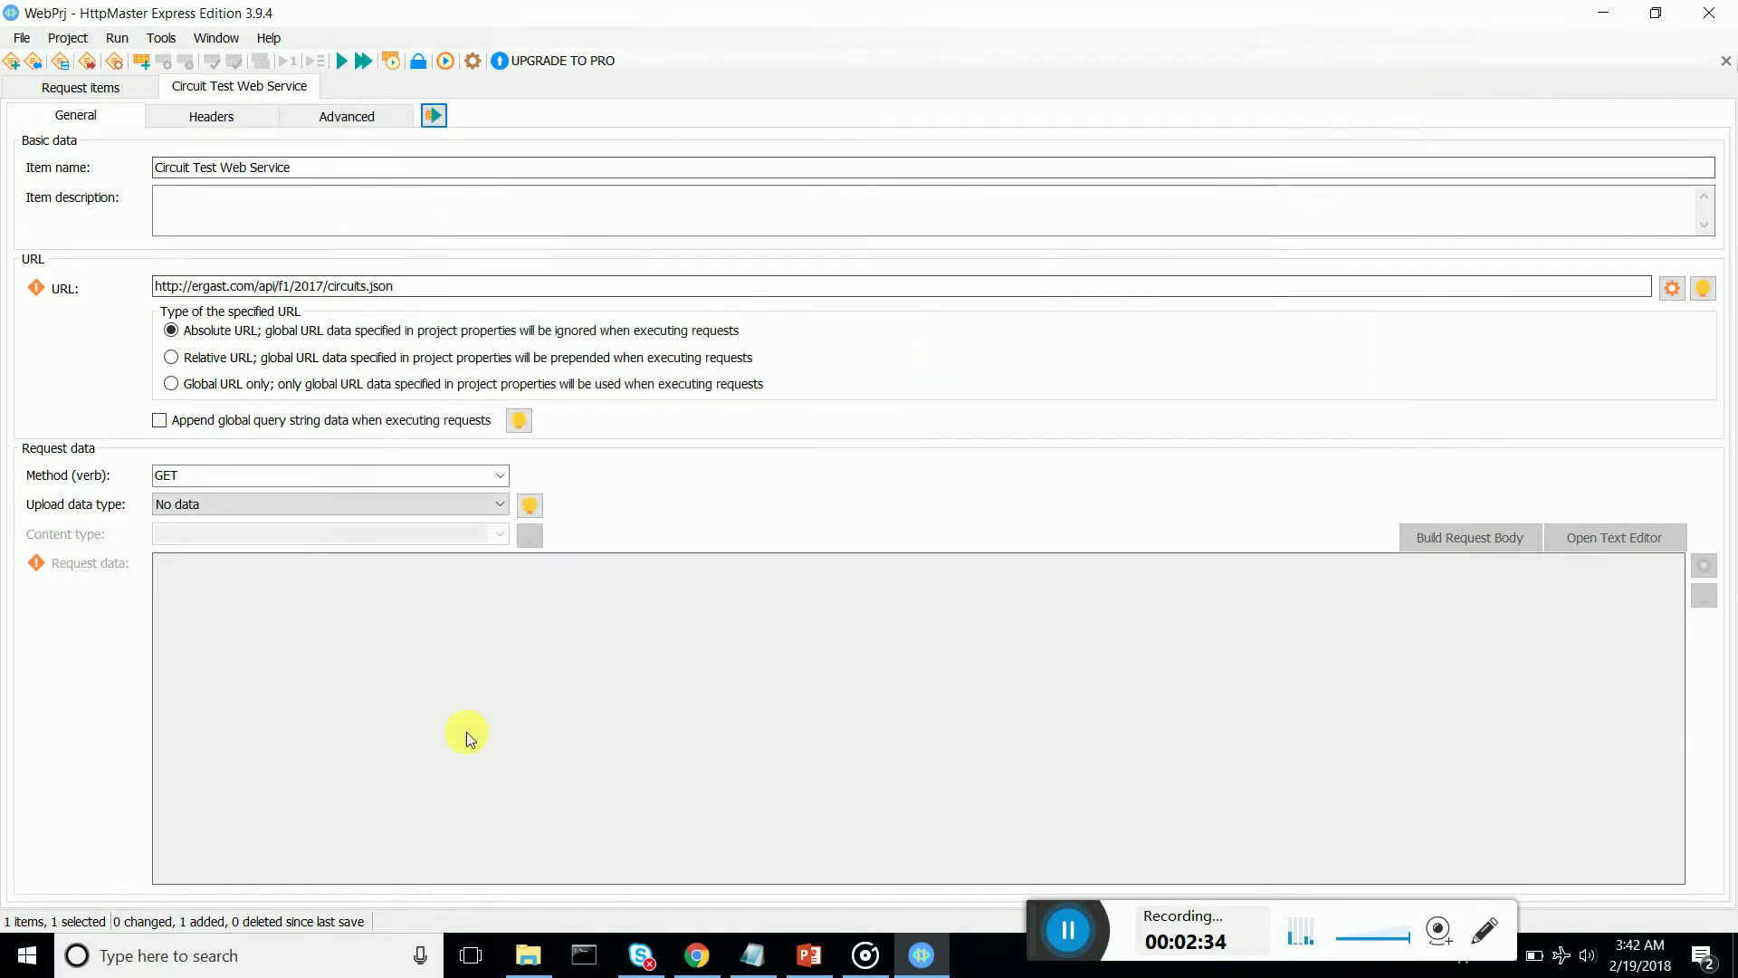
Add a second new request item from the Request items list
left_click(73, 89)
right_click(91, 194)
left_click(146, 267)
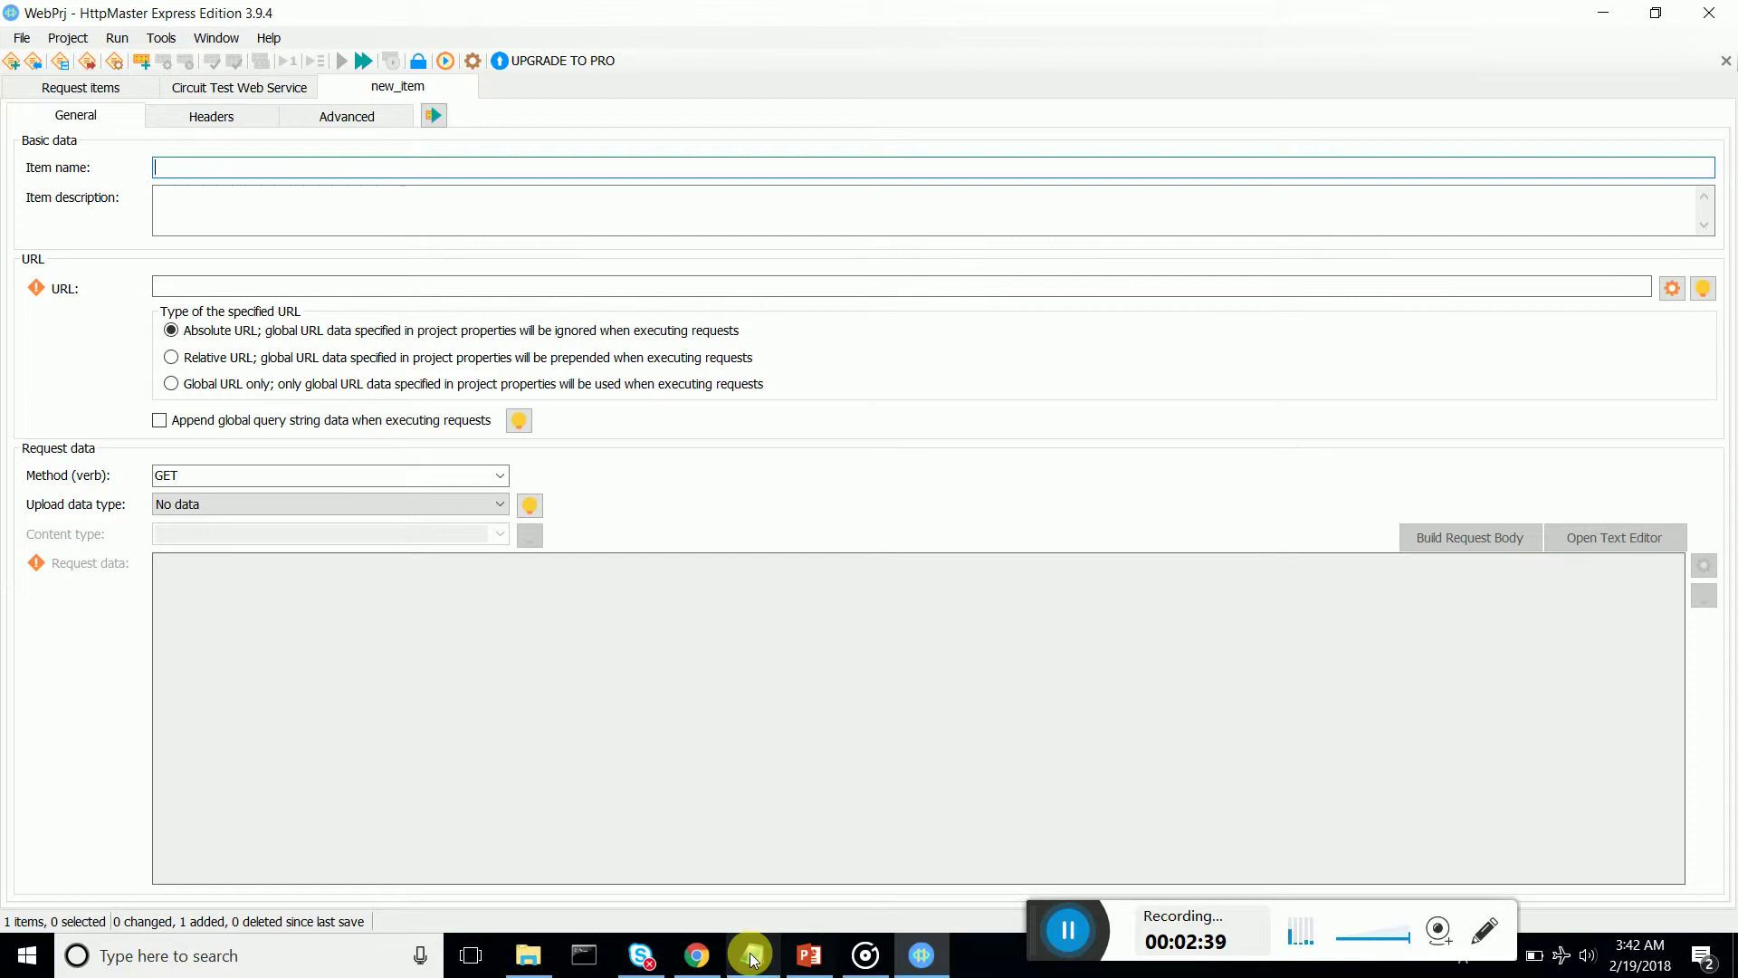
Name it NASA Web Service Get Request and paste the NASA APOD DEMO_KEY address as its URL
left_click(809, 956)
left_click_drag(938, 132, 215, 131)
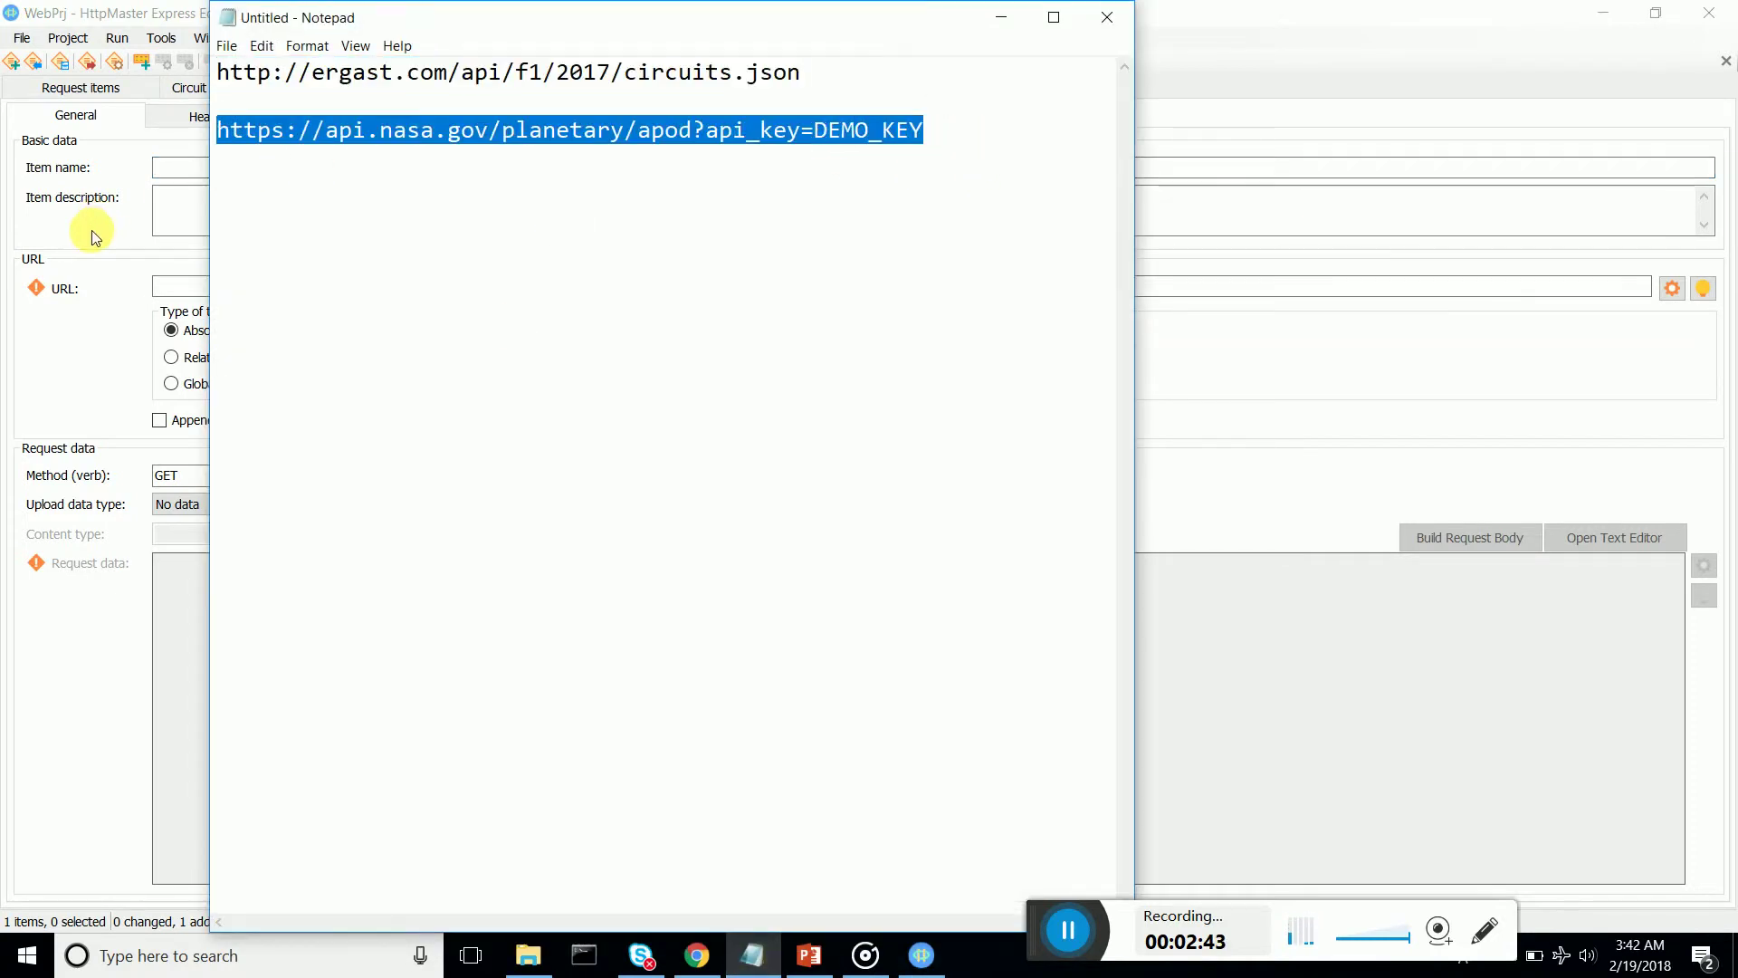
left_click(40, 418)
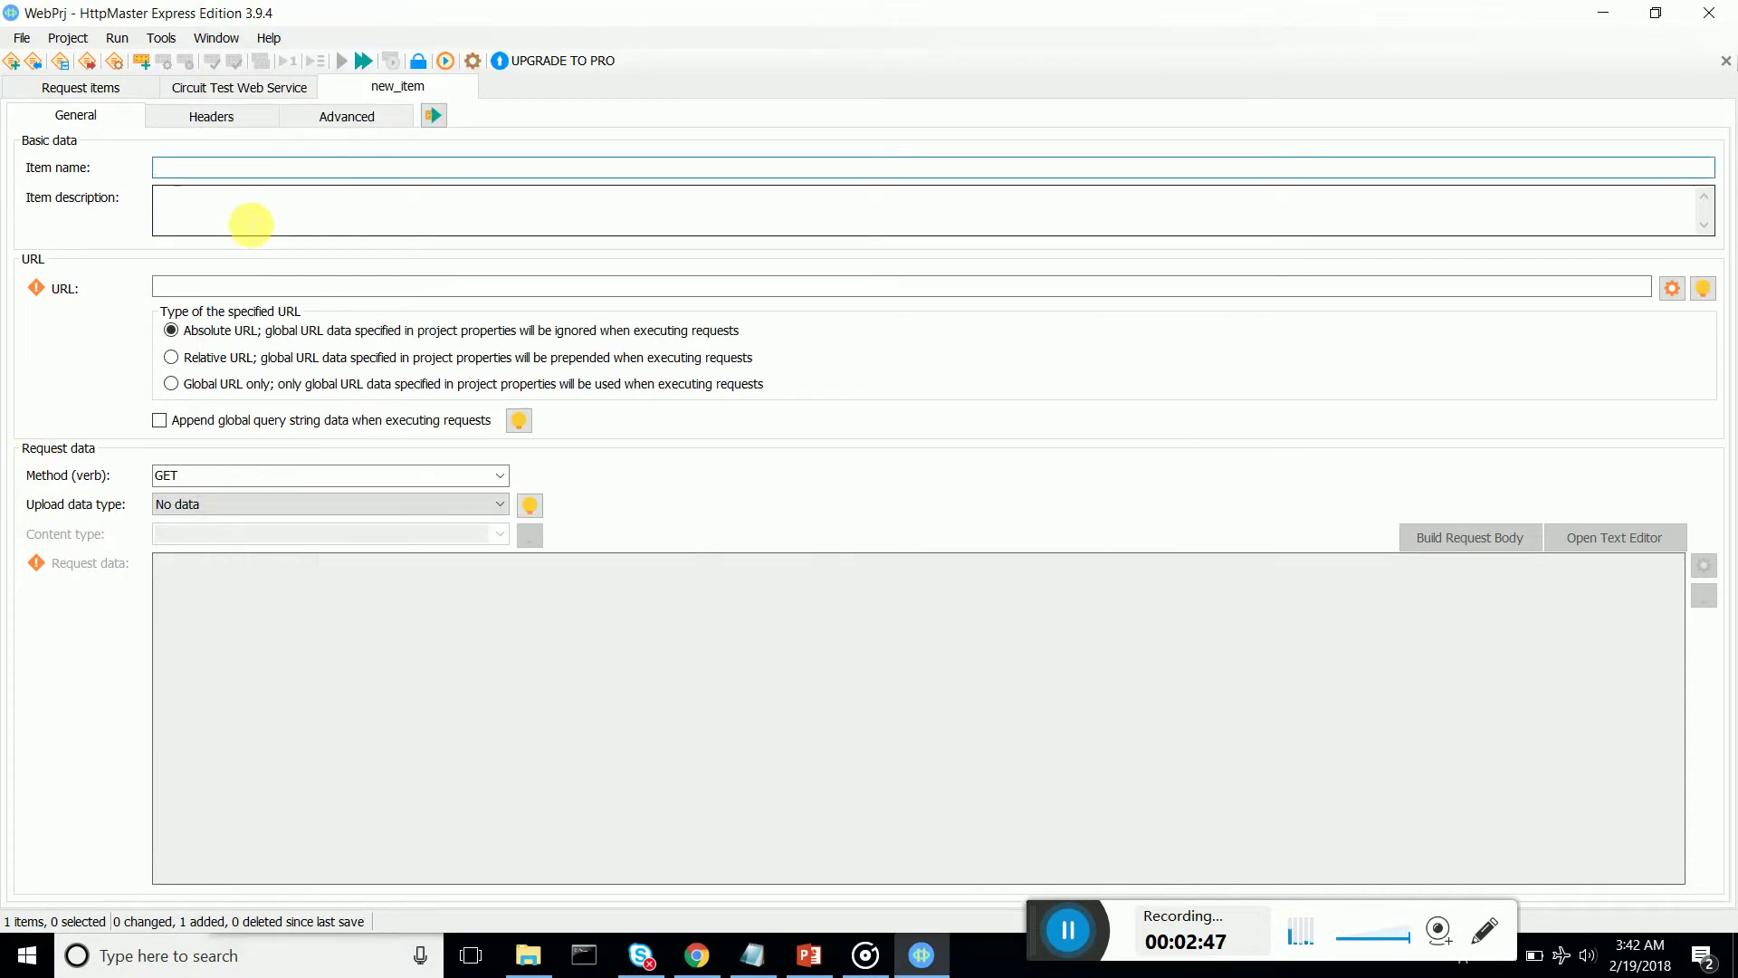
type("NASA ")
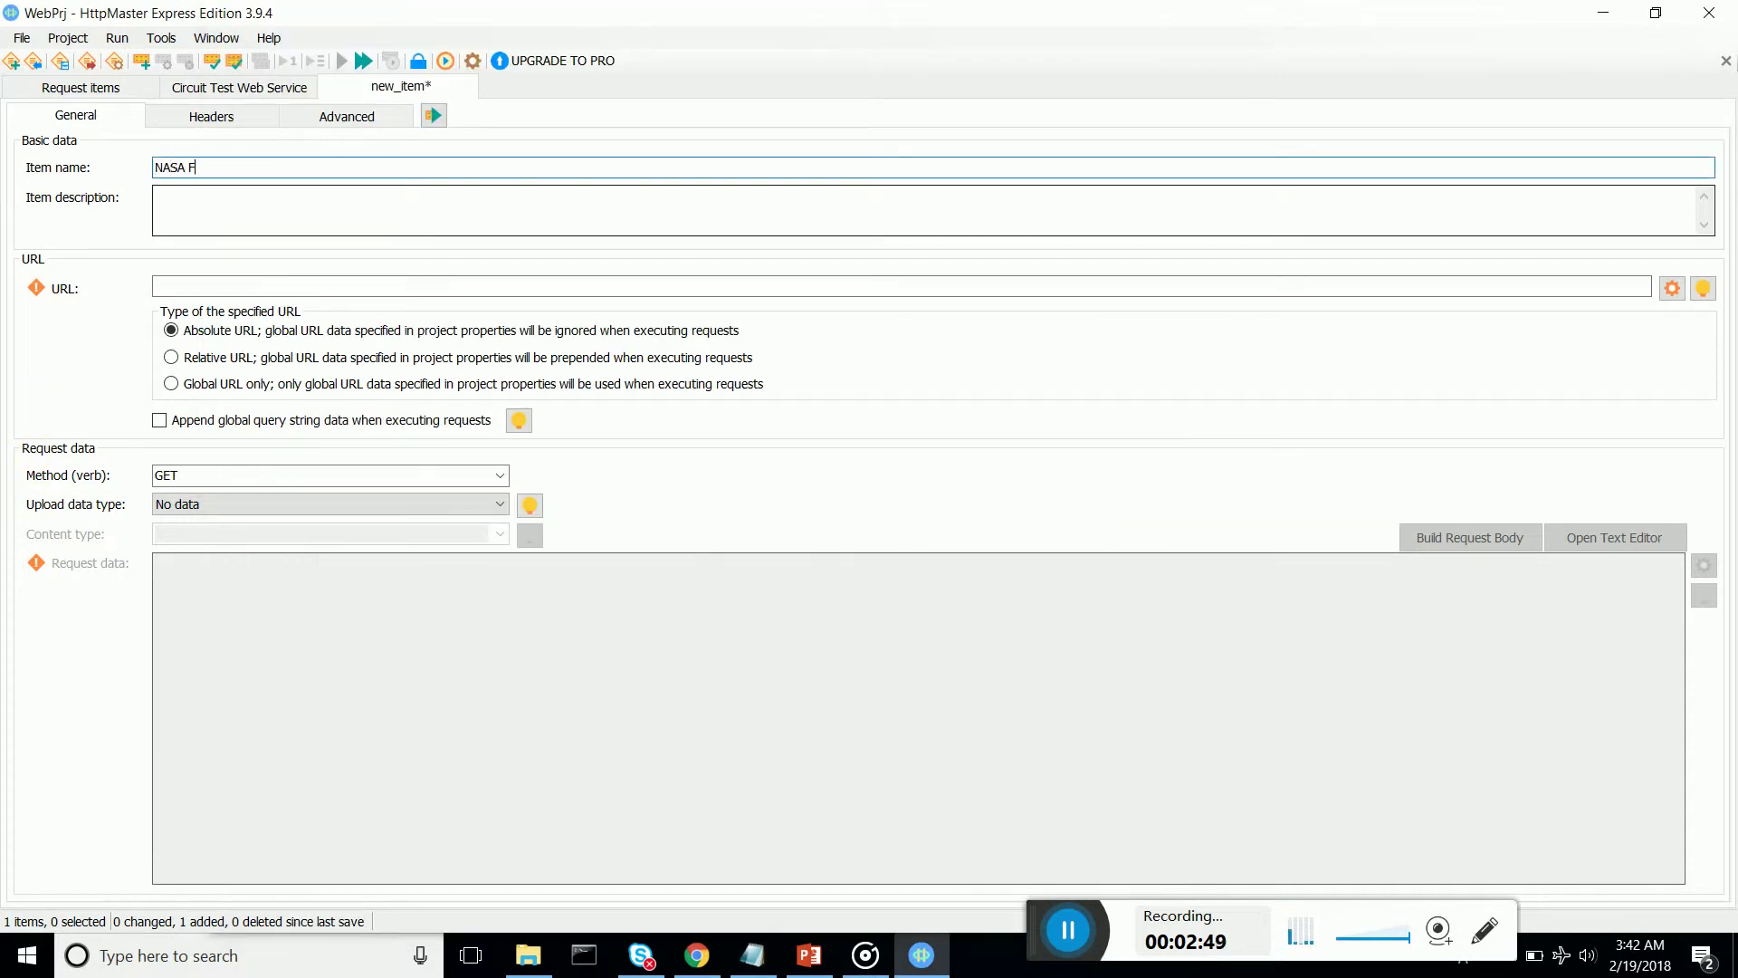
type("WE")
type("Get Req")
type("uest")
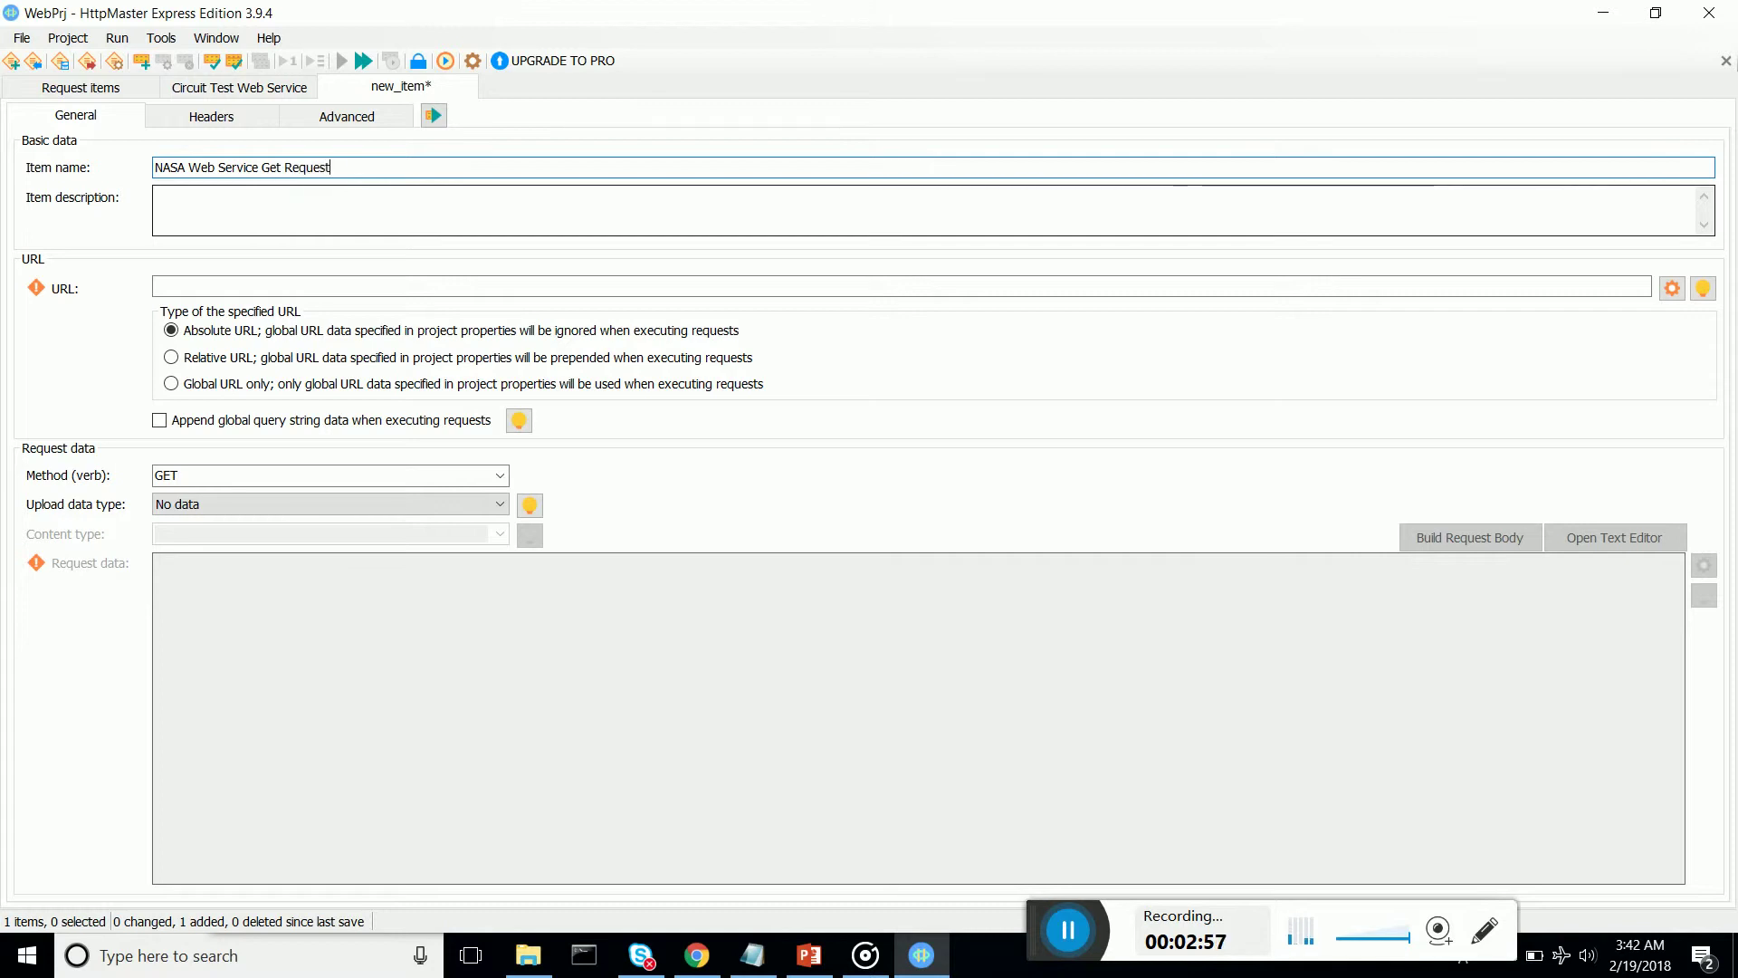
left_click(251, 286)
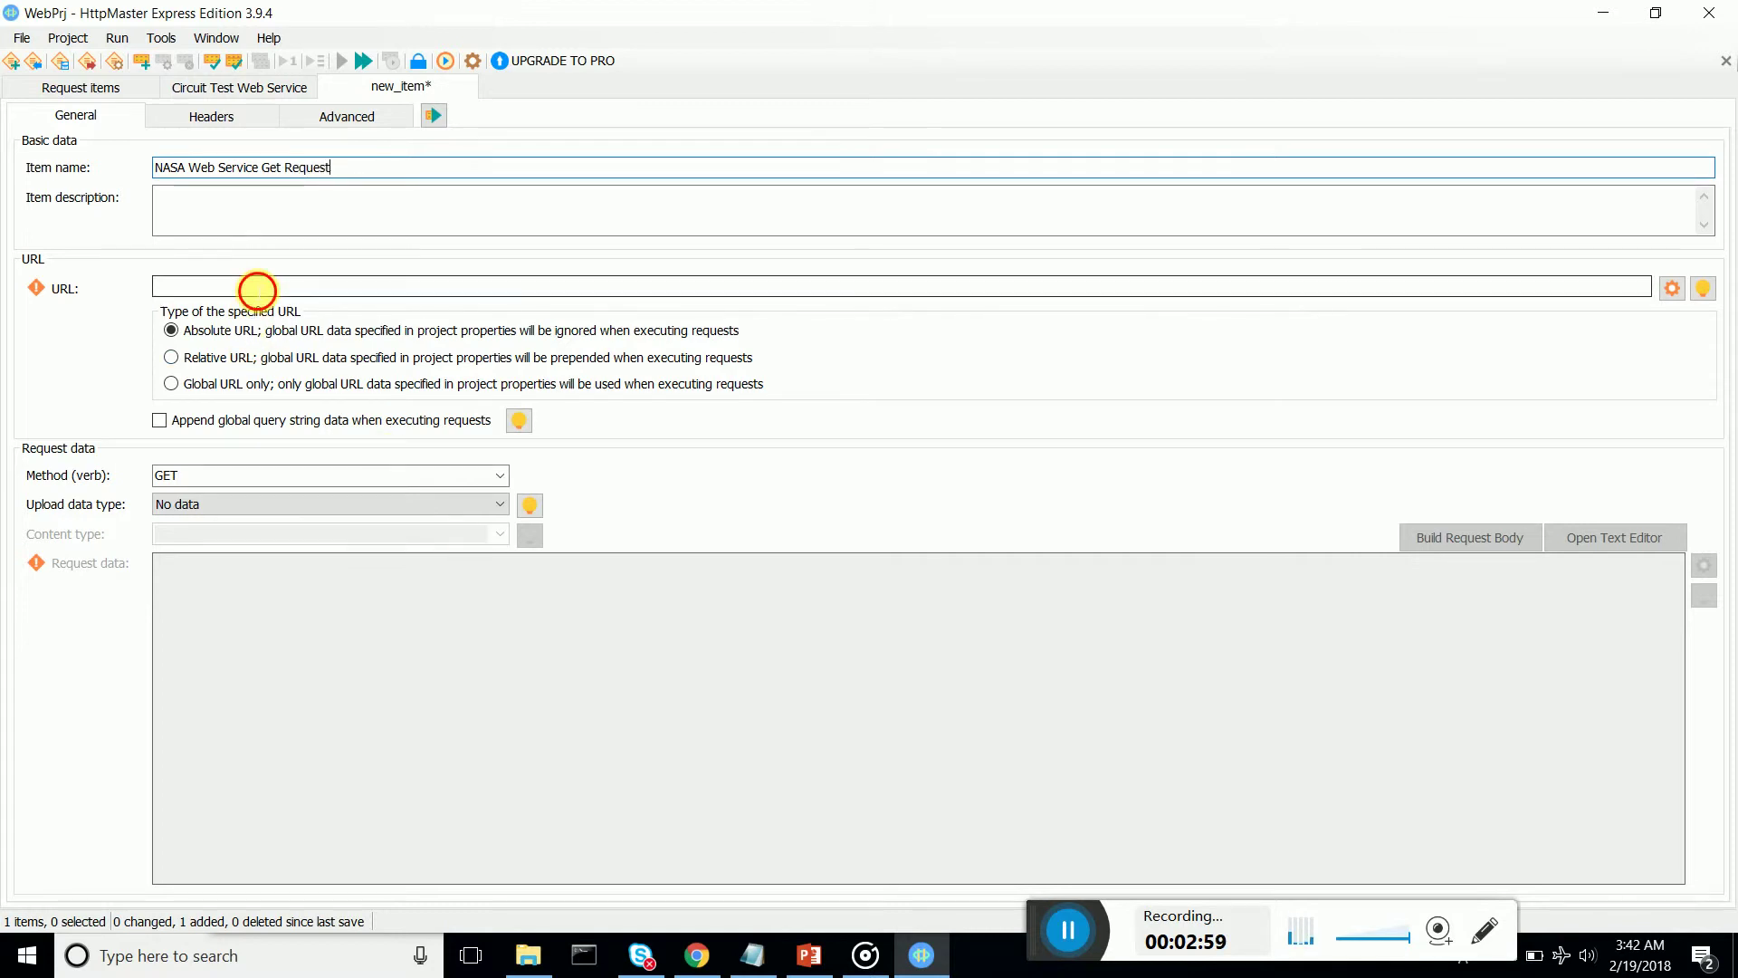
key("ctrl+v")
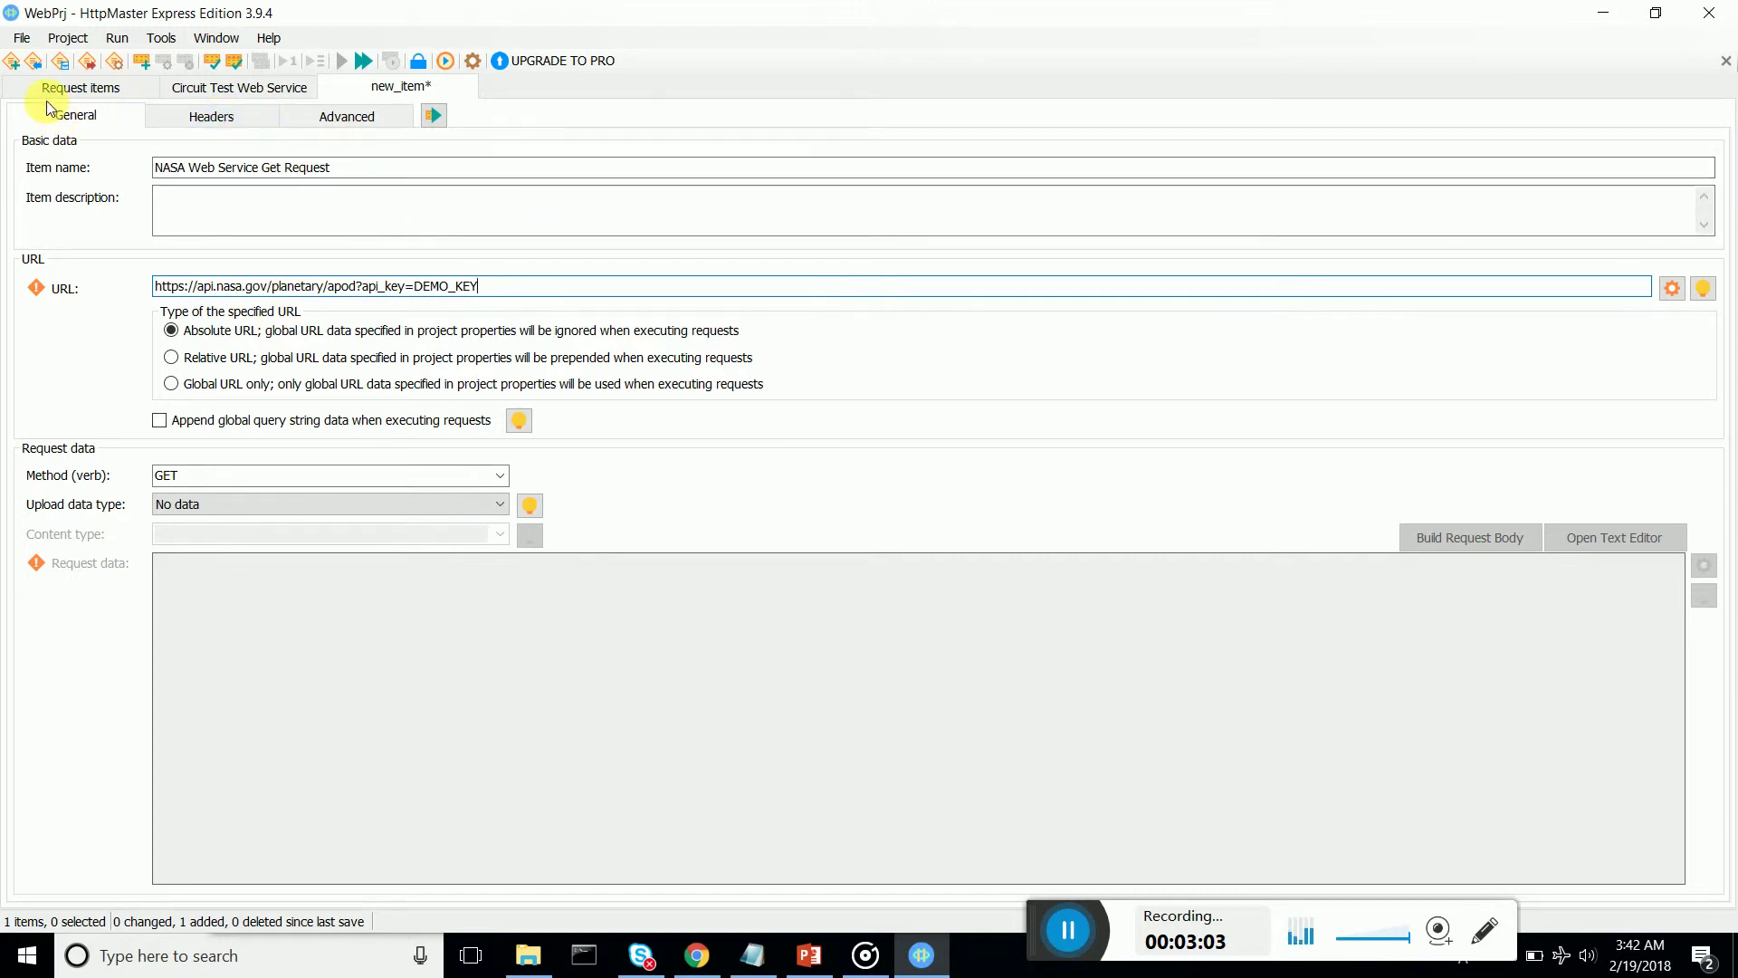
Execute the NASA Web Service Get Request, confirm 1 succeeded and 0 failed, and close the results
left_click(433, 117)
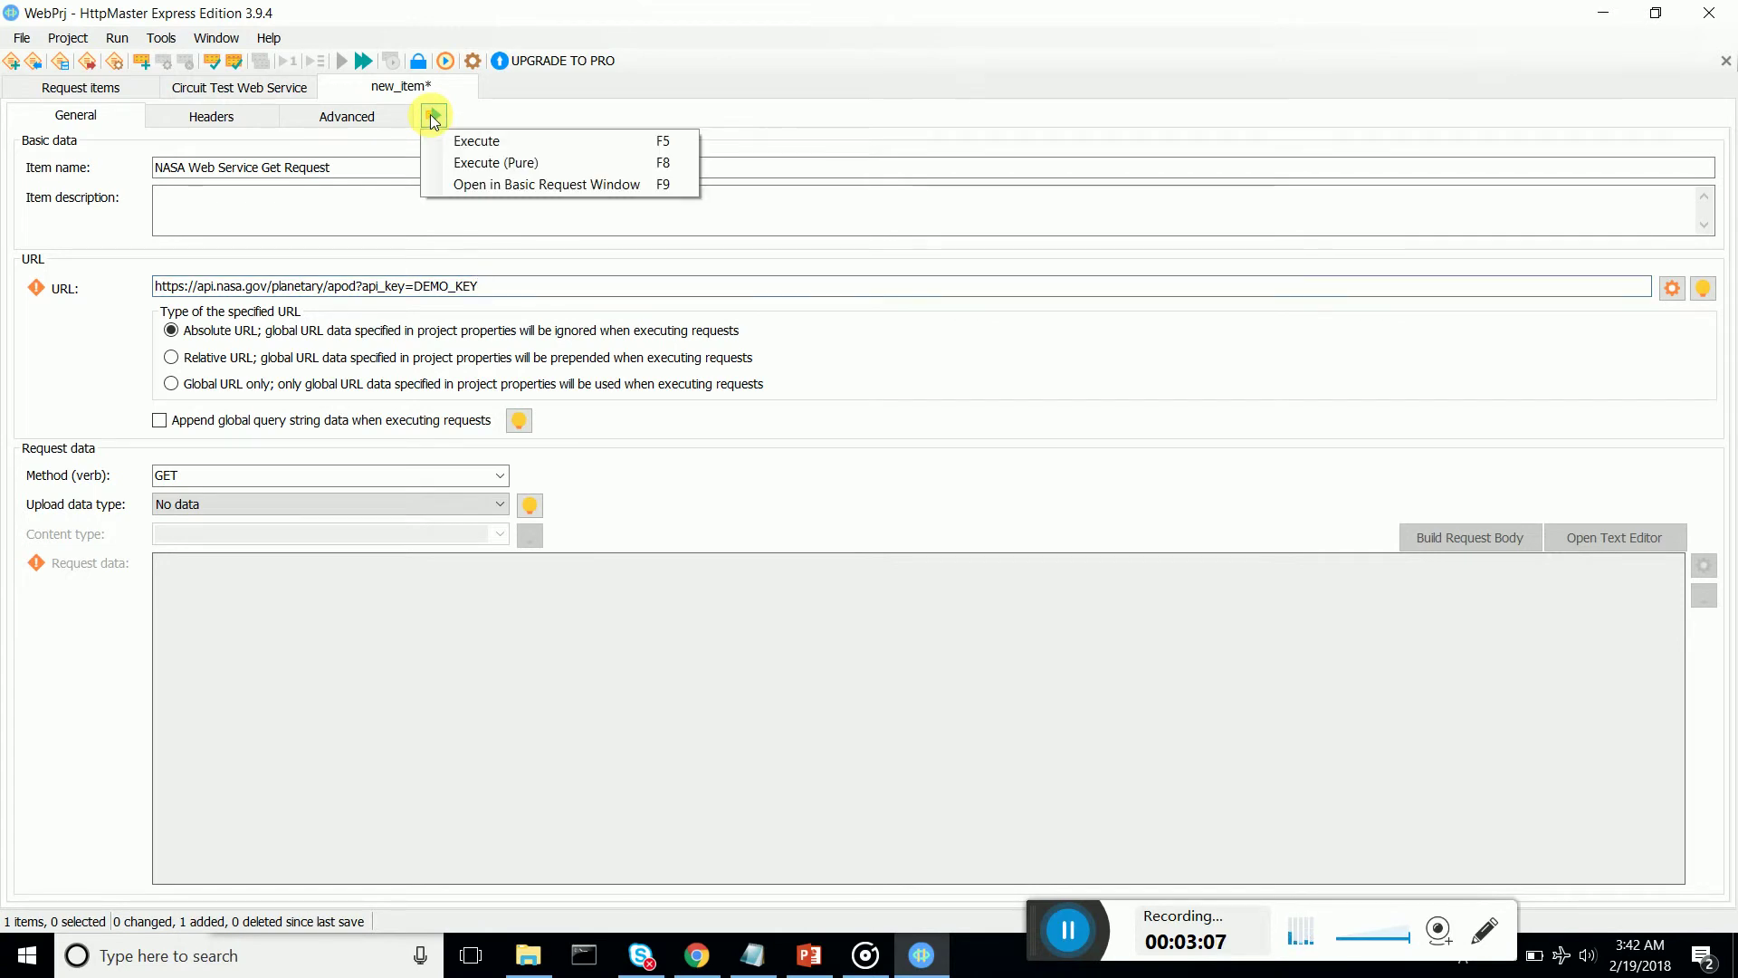
left_click(475, 142)
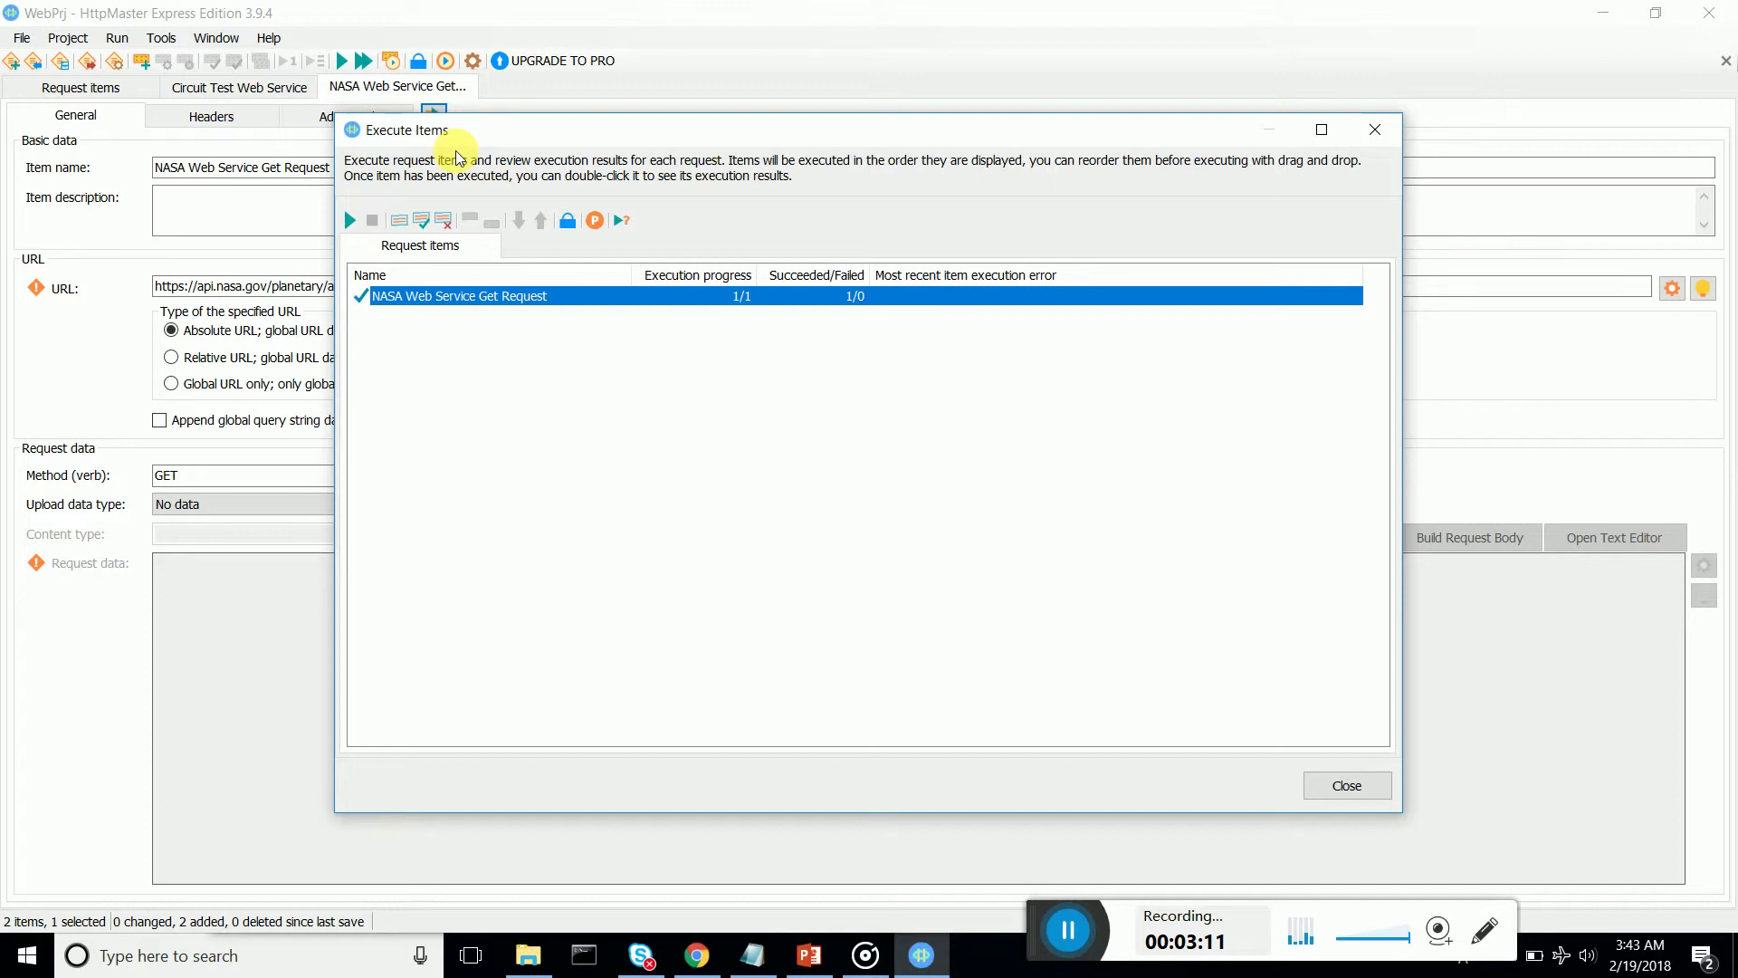
left_click(1347, 785)
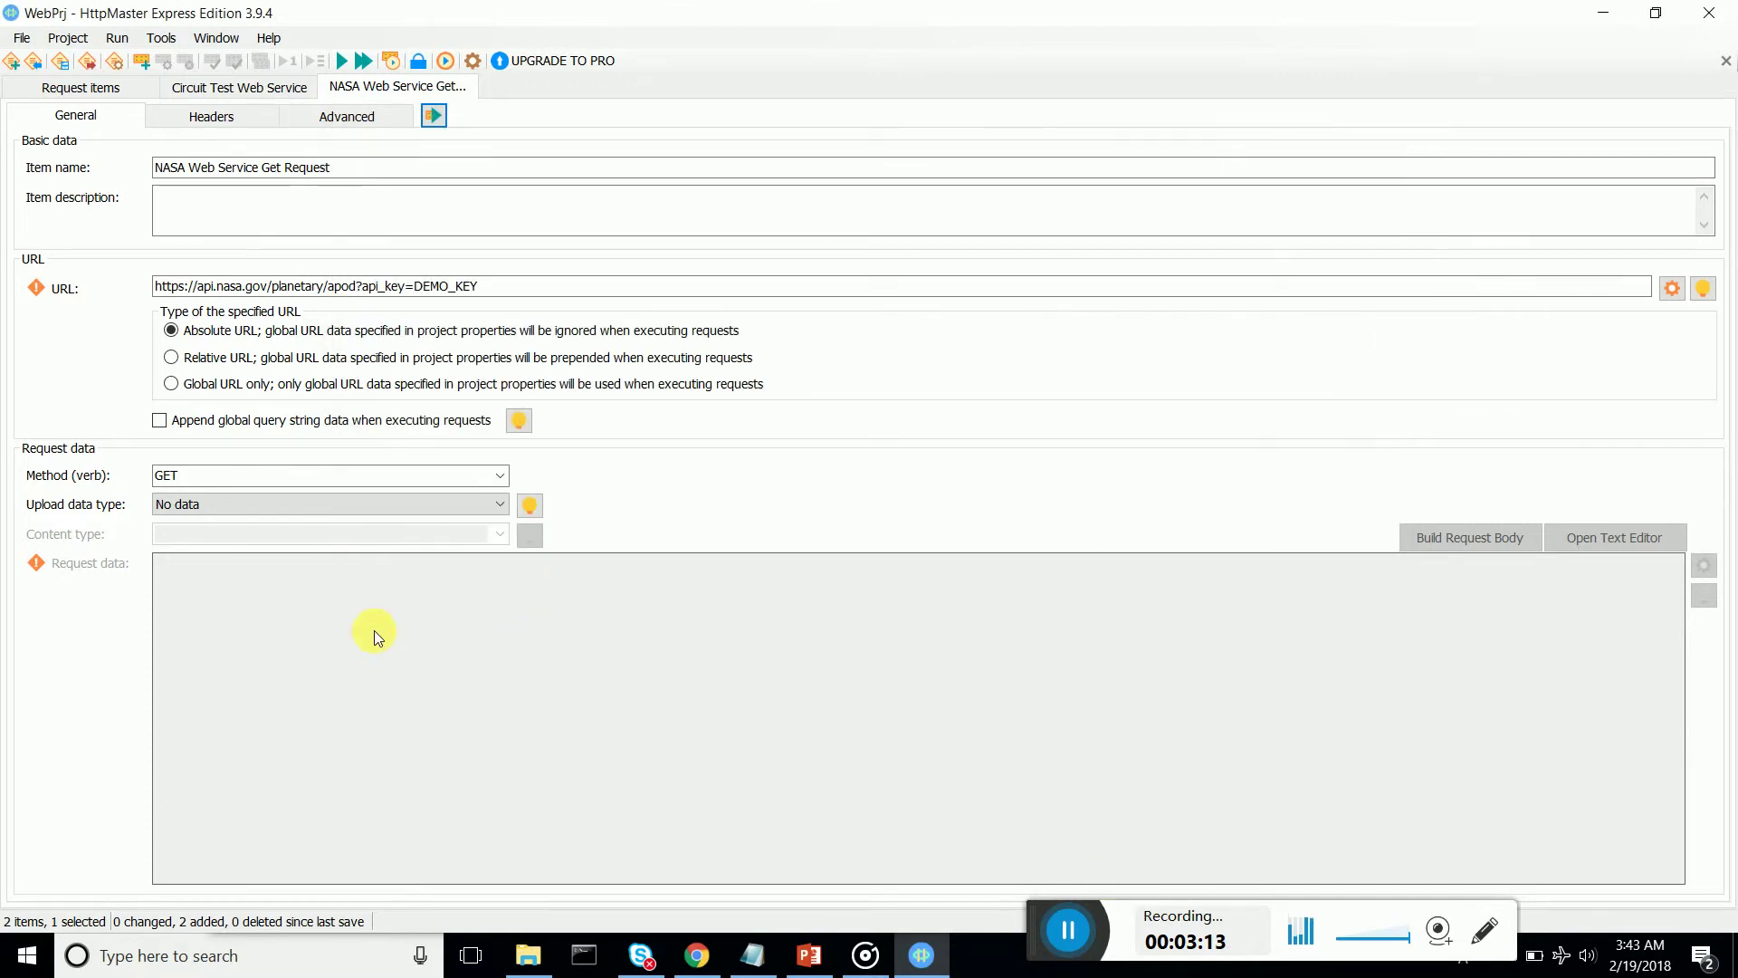
Execute all project request items from the Request items list, confirm both succeed, and close the results
left_click(64, 94)
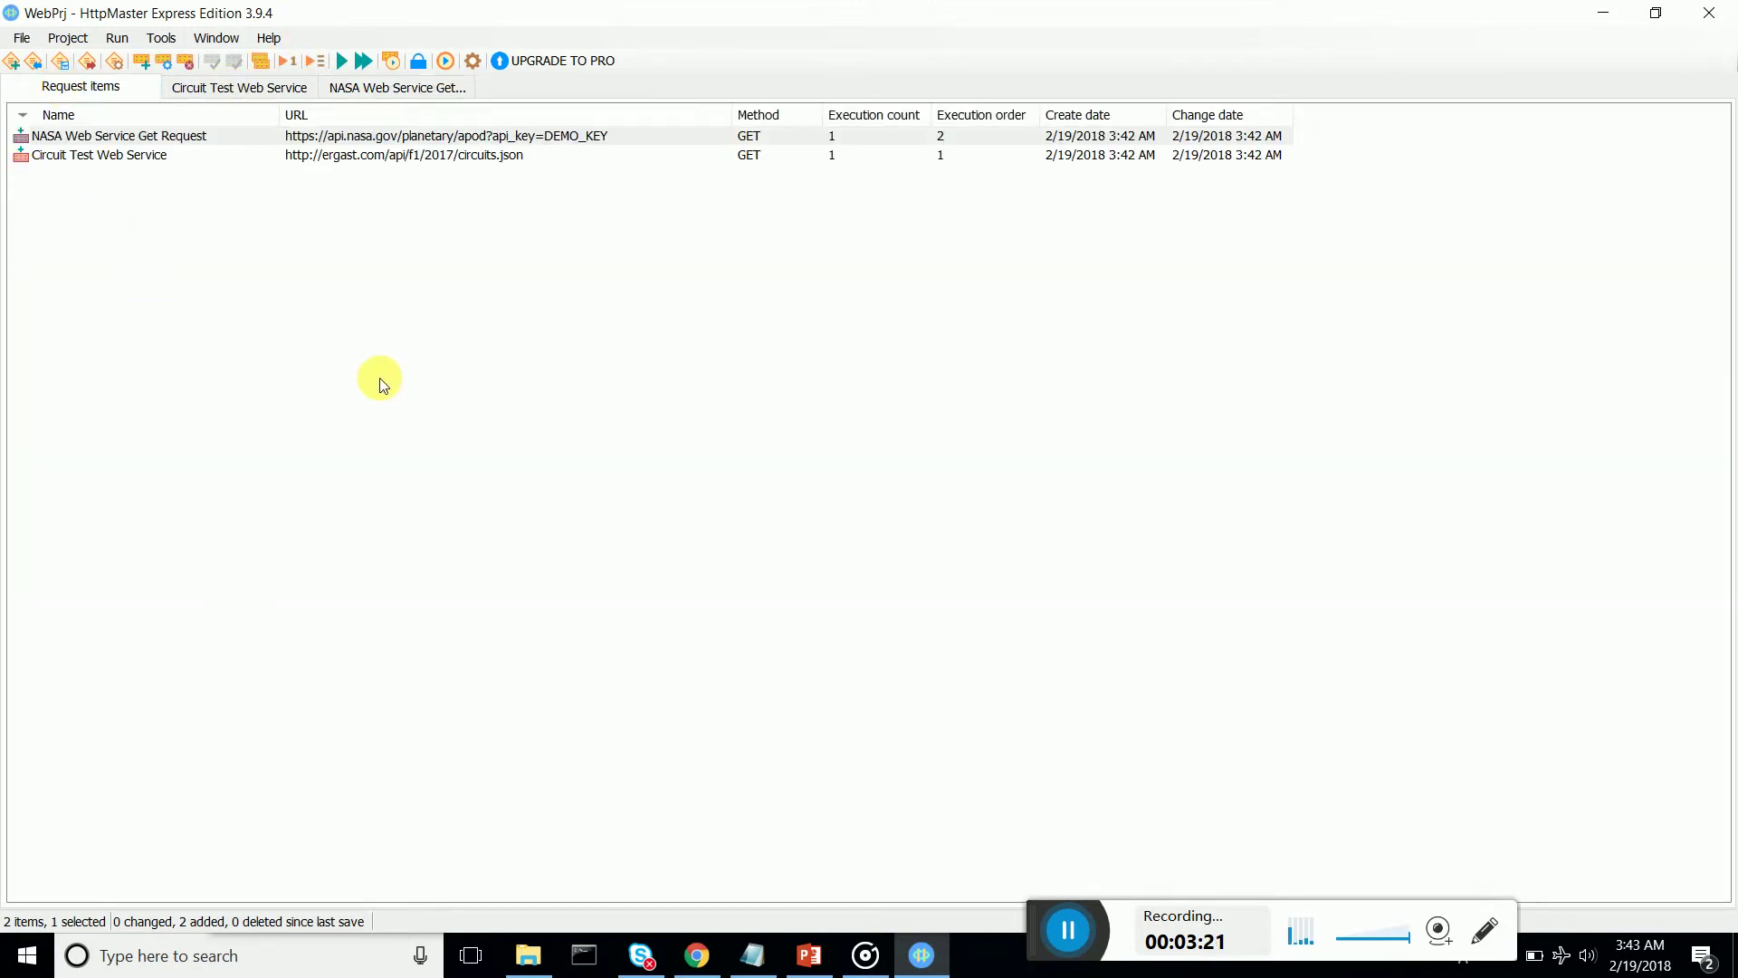
left_click(403, 259)
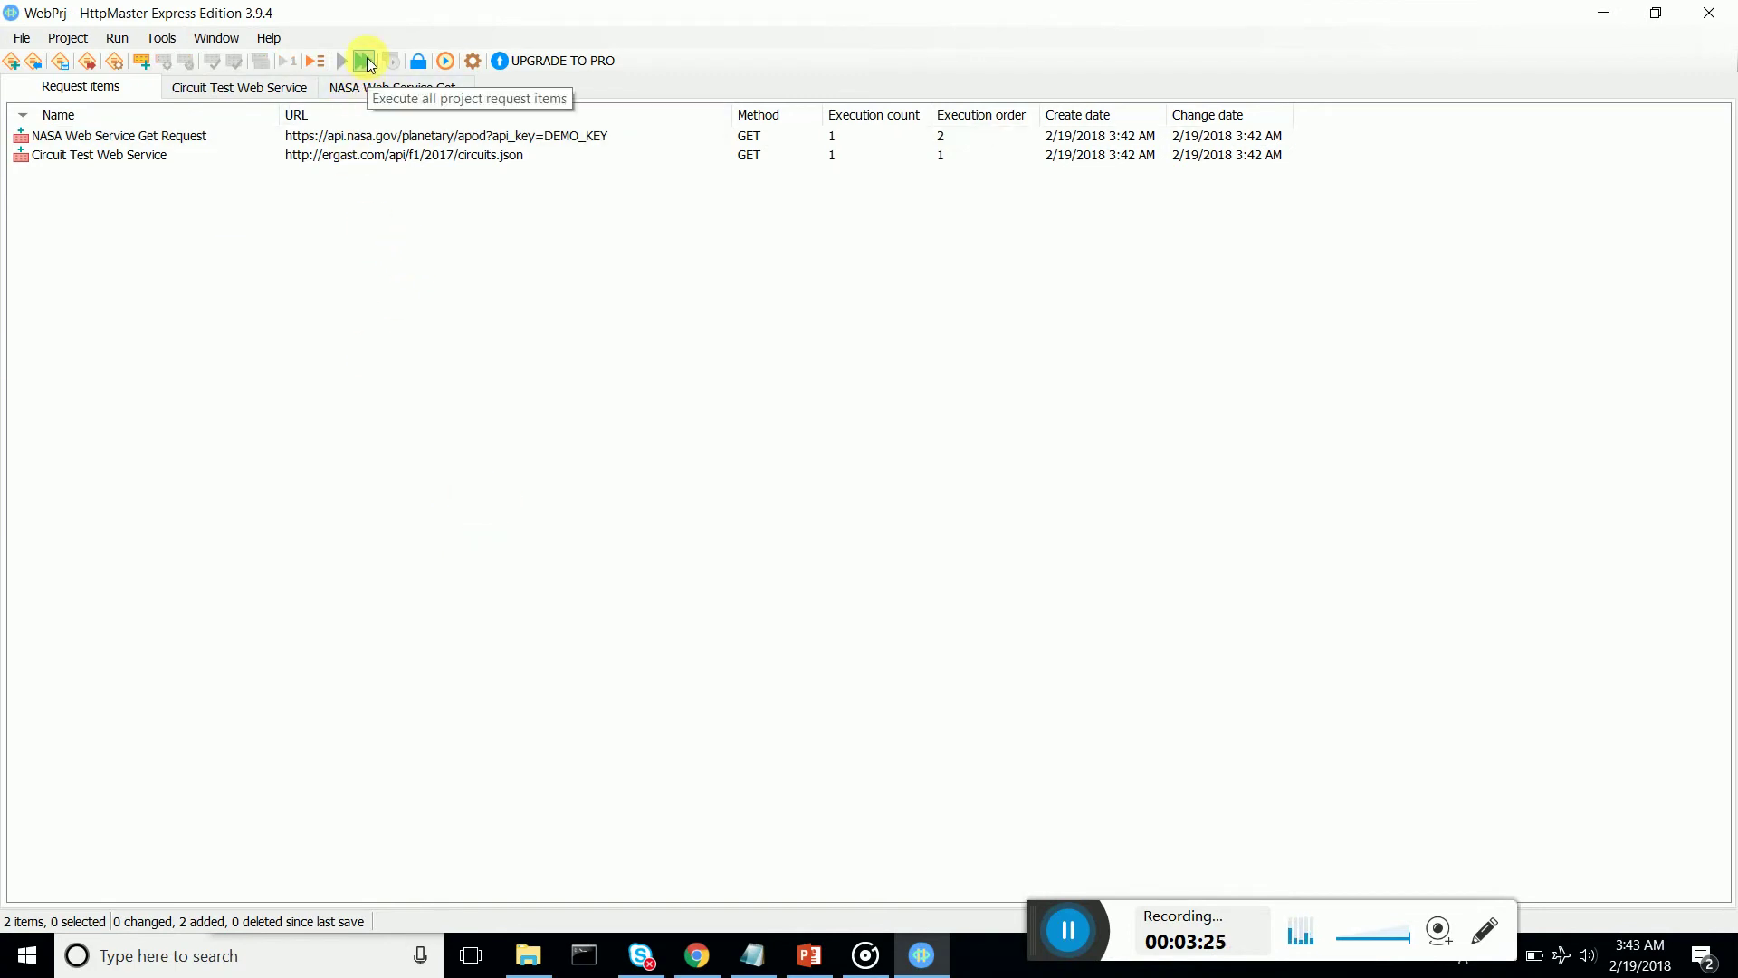
left_click(367, 61)
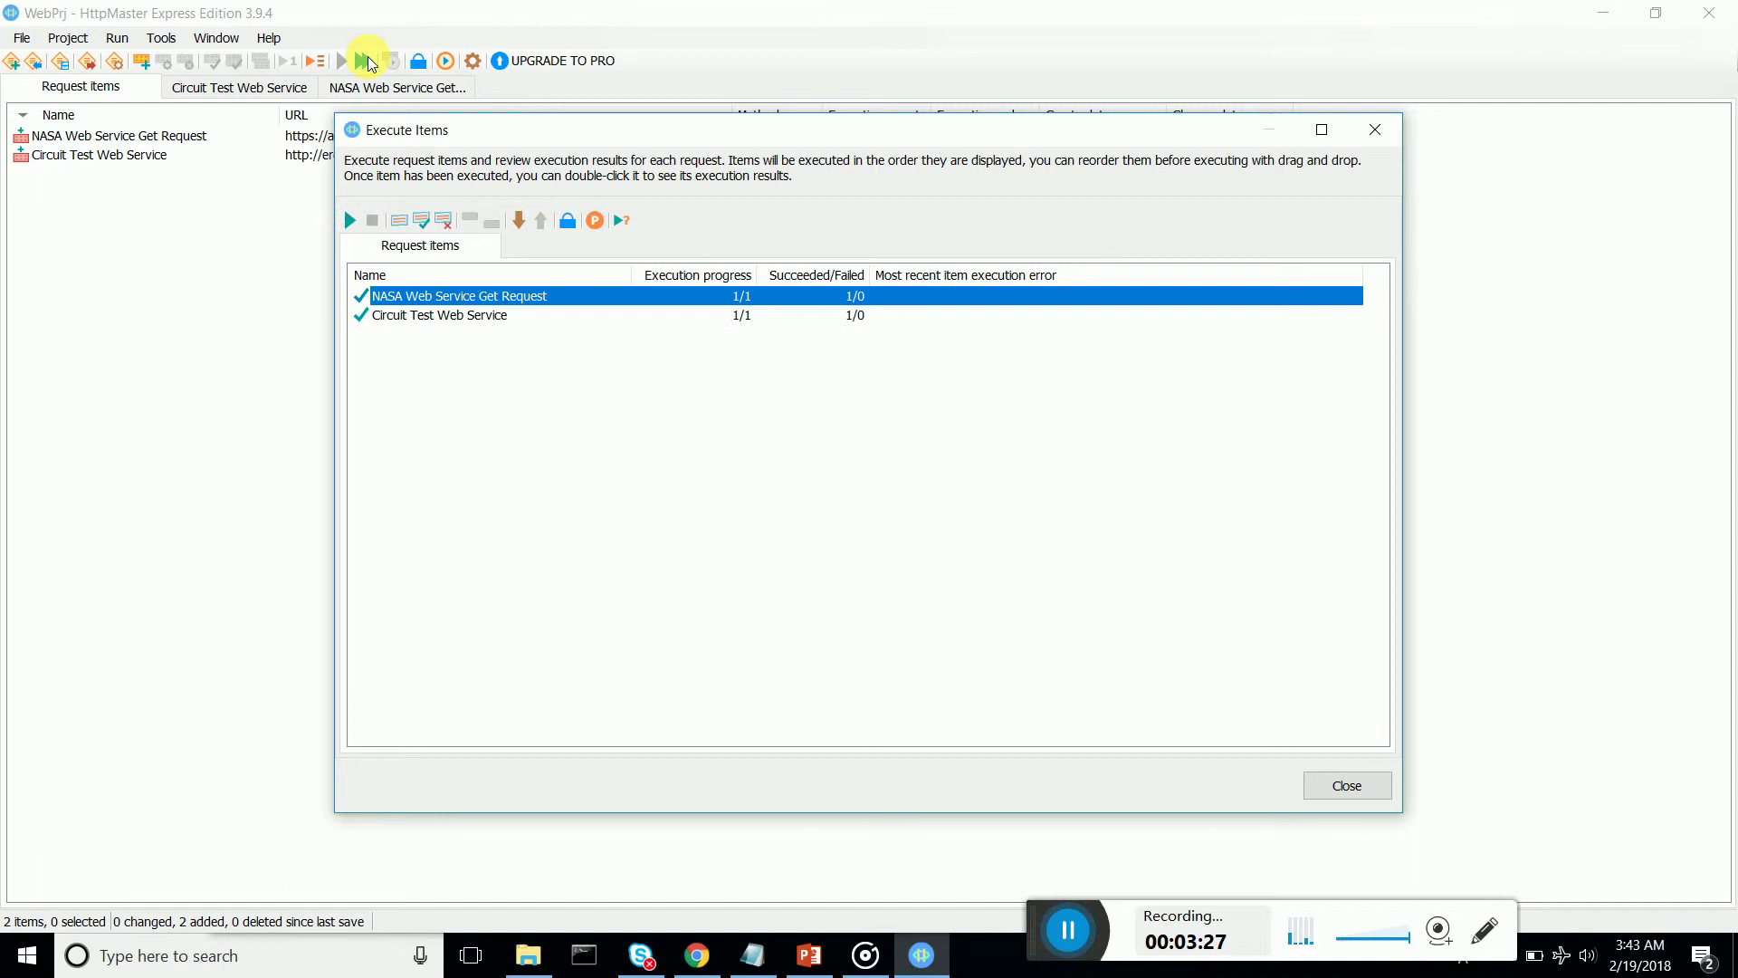
left_click(1344, 787)
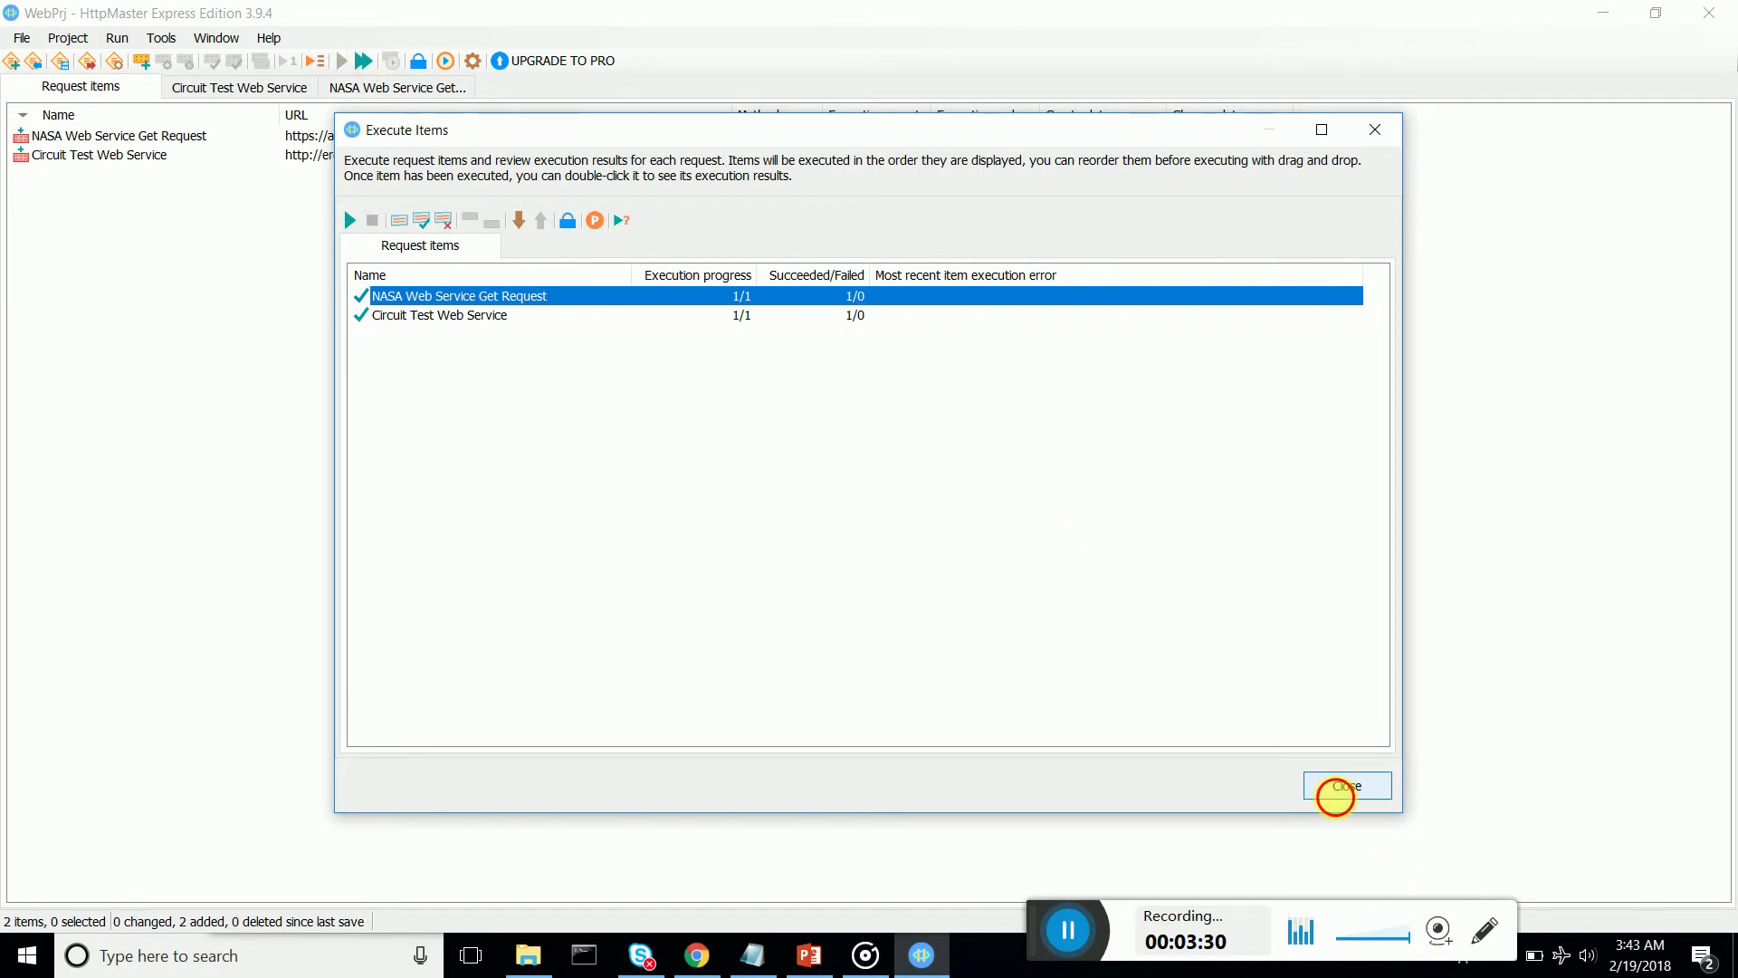
Execute only Circuit Test Web Service via Execute Selected Items and close the results
right_click(223, 155)
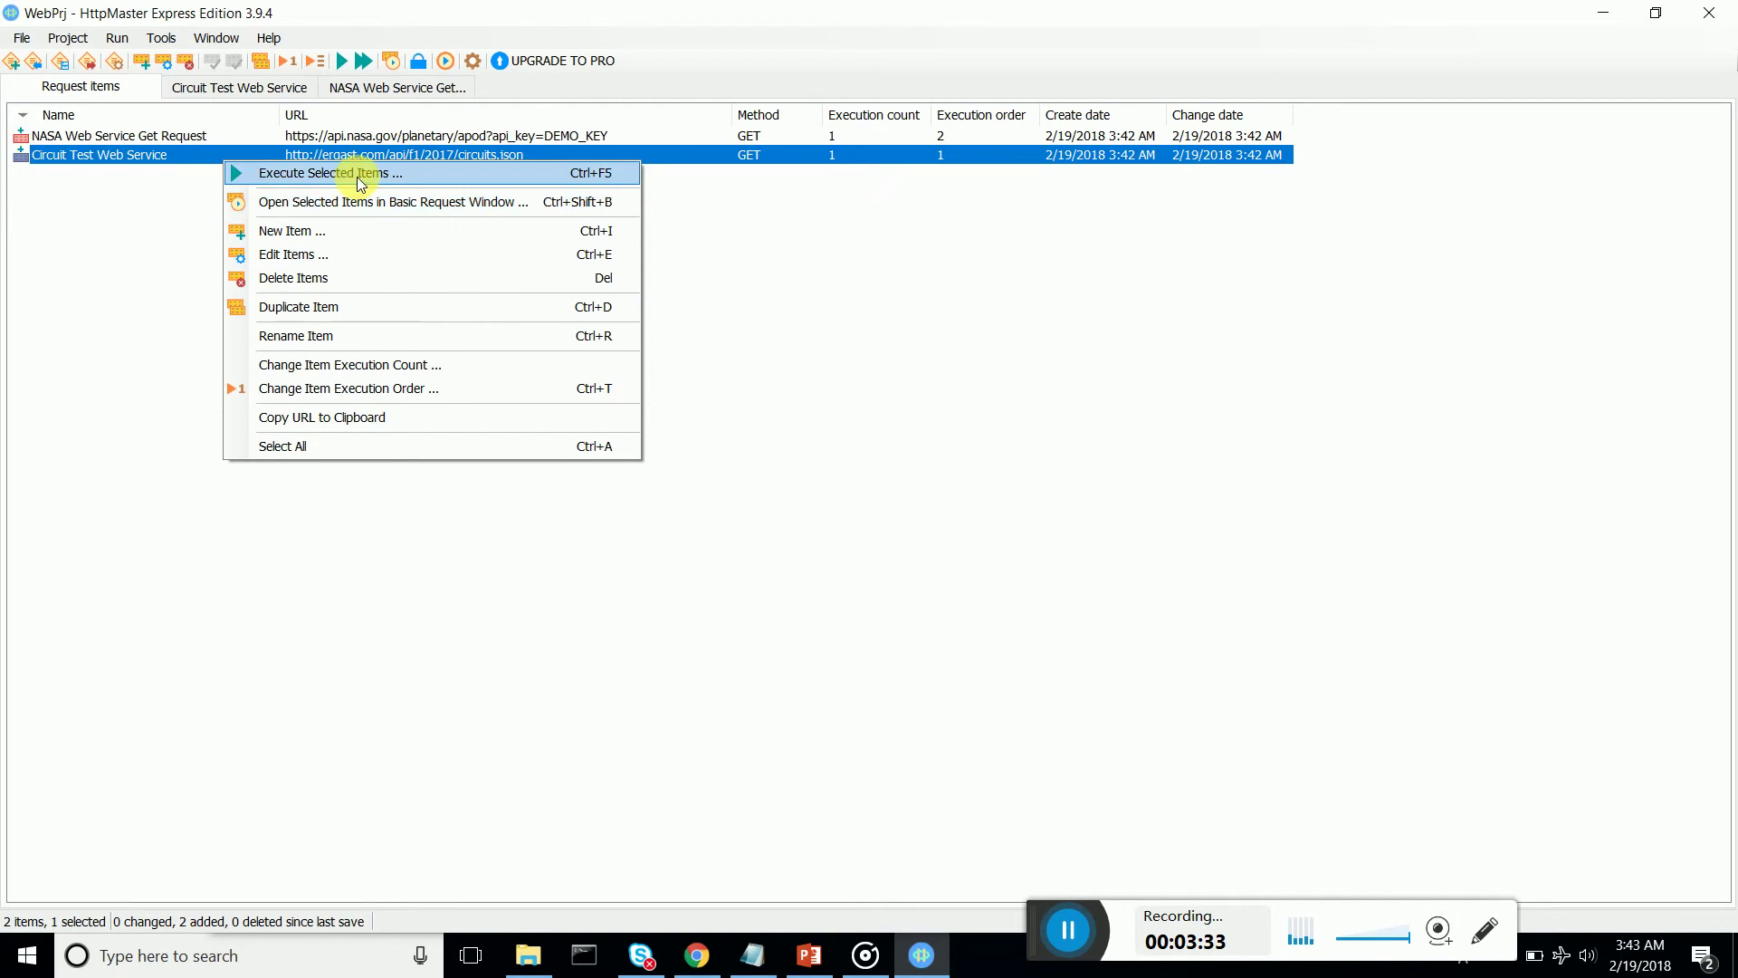
left_click(360, 175)
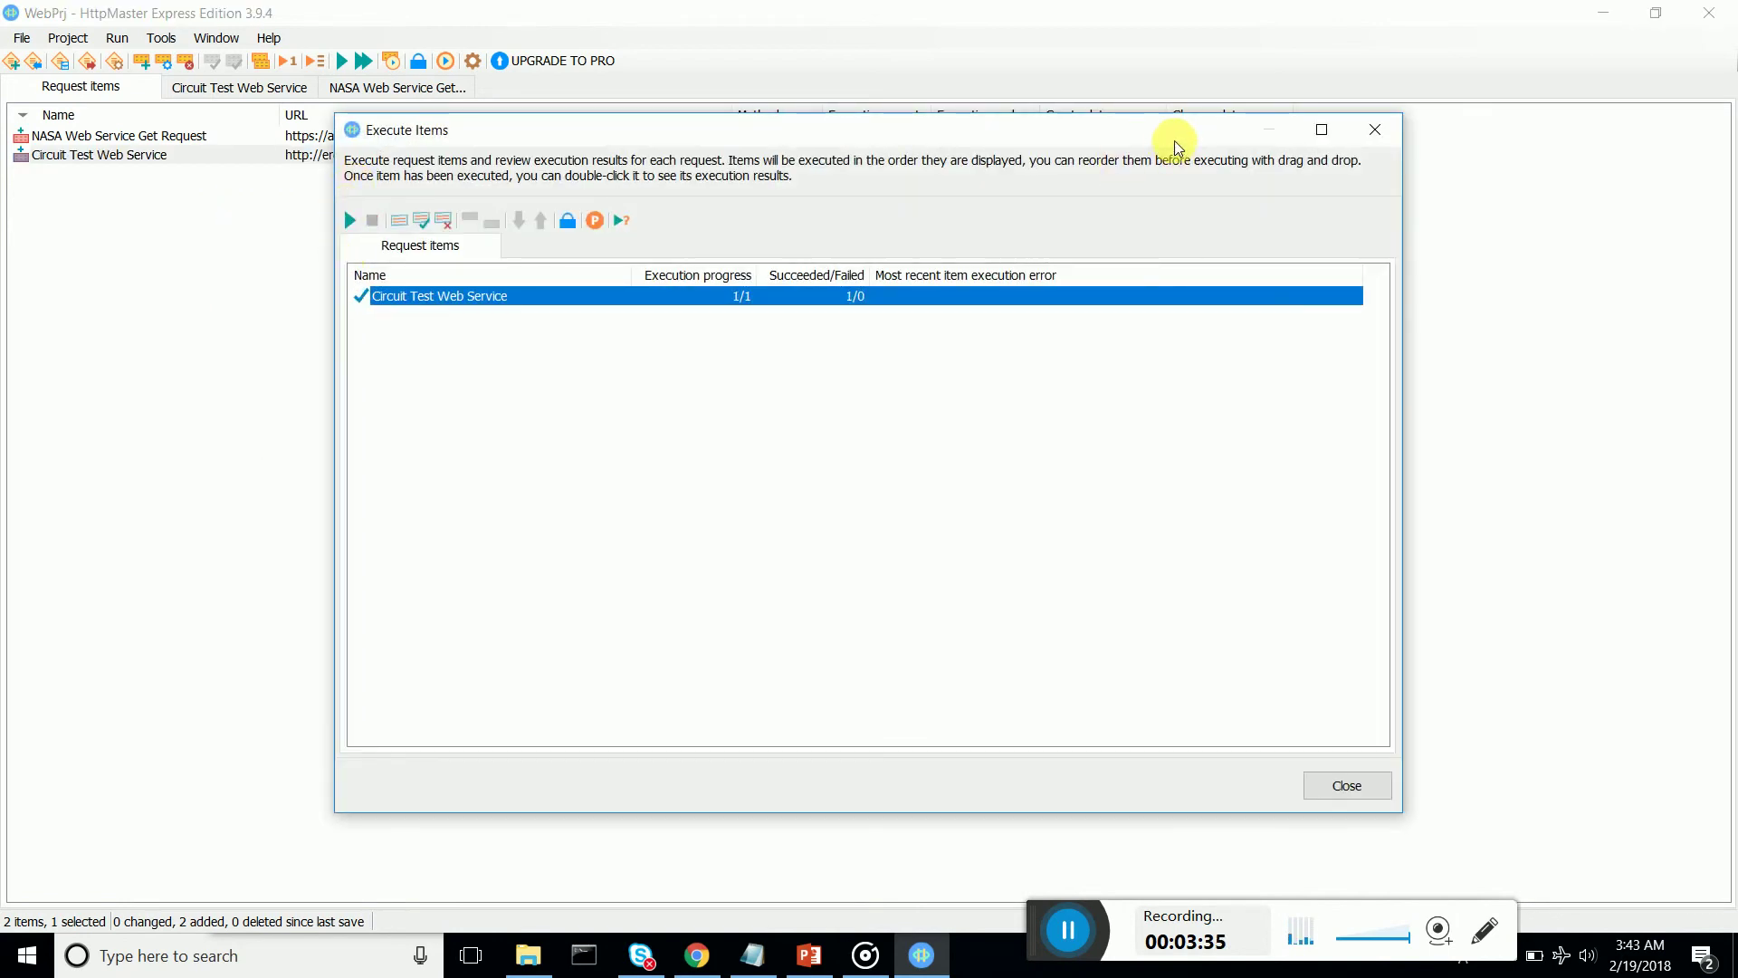
left_click(1365, 136)
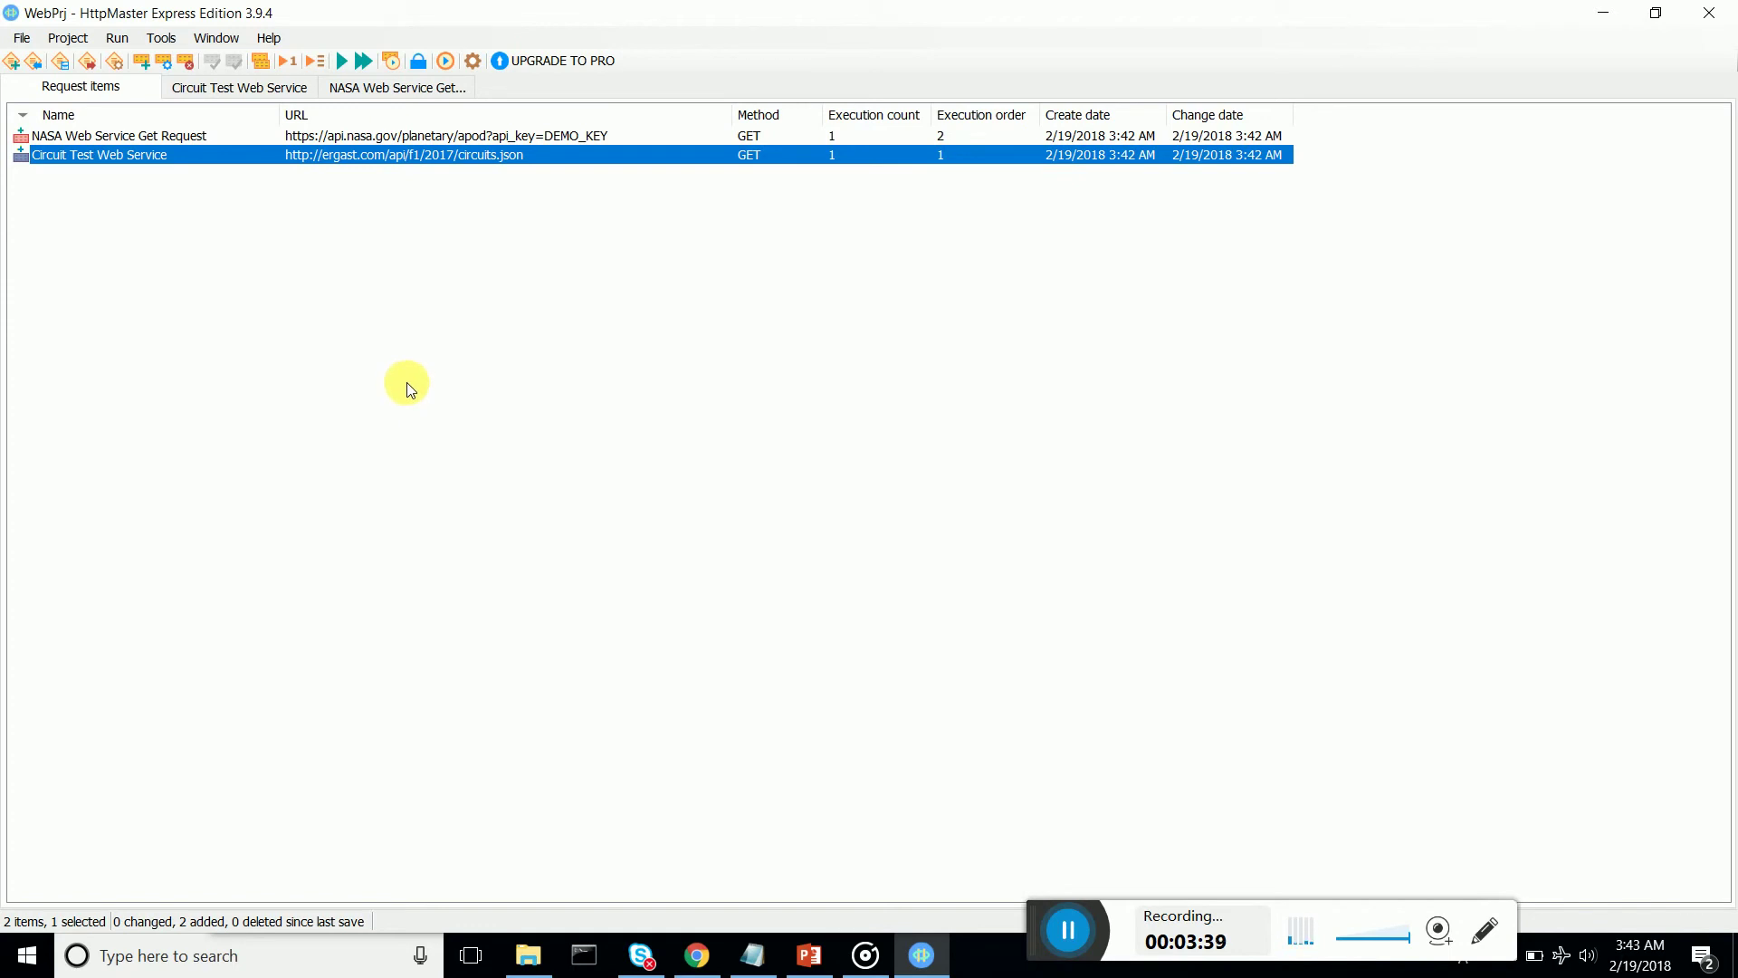
left_click_drag(1018, 946, 613, 843)
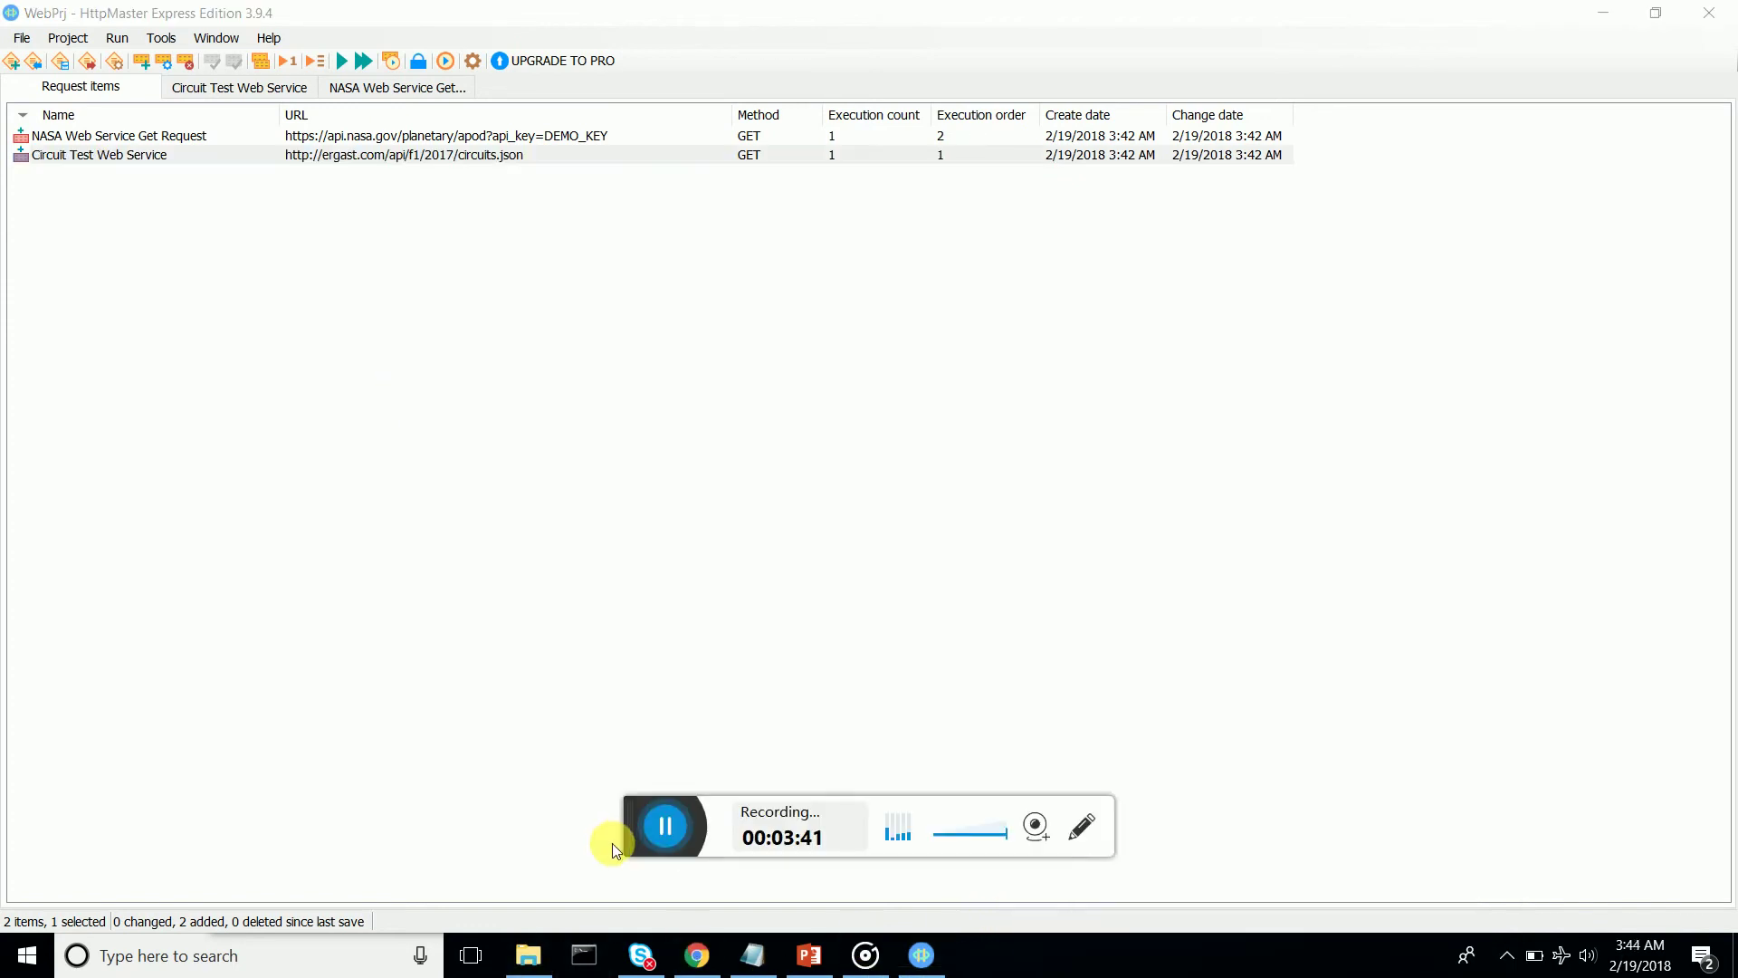